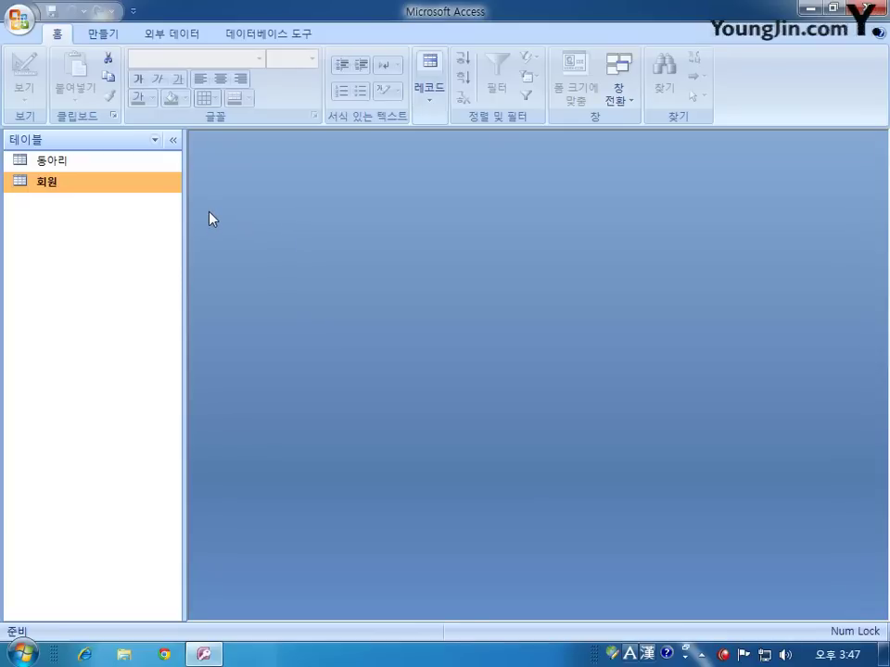
# - Open the 회원 table in Datasheet view and examine the values in its 동아리코드 field
pyautogui.doubleClick(81, 184)
pyautogui.moveTo(399, 182); pyautogui.dragTo(423, 155)
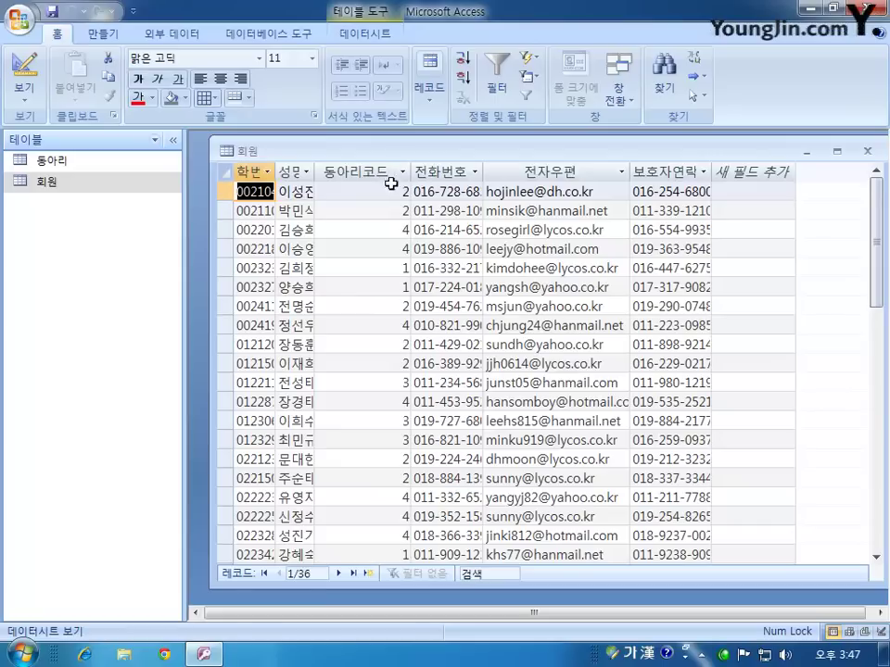
pyautogui.click(384, 191)
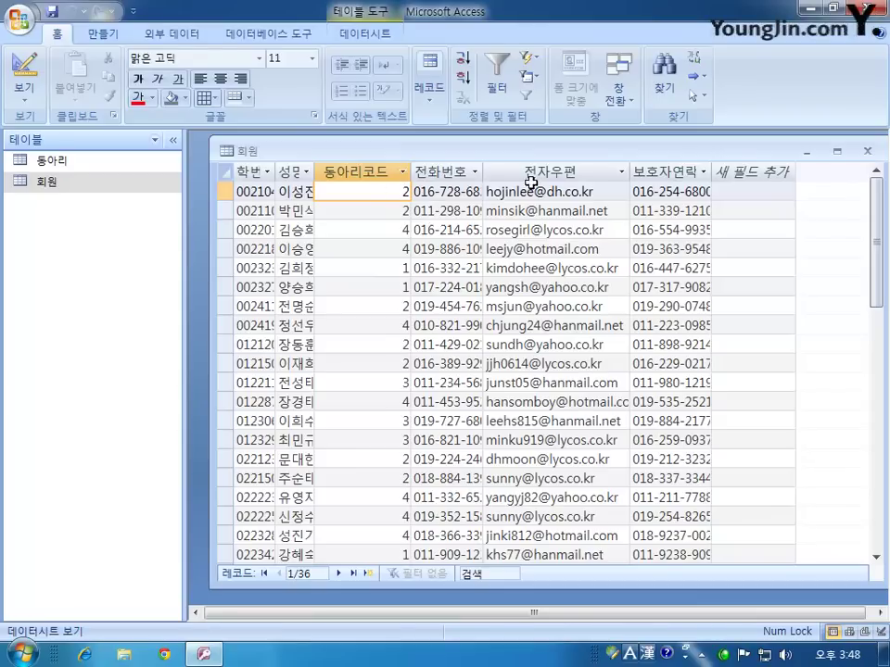
# - Open the 회원 table in Design view and display the lookup (조회) properties of the 동아리코드 field
pyautogui.rightClick(87, 185)
pyautogui.click(130, 212)
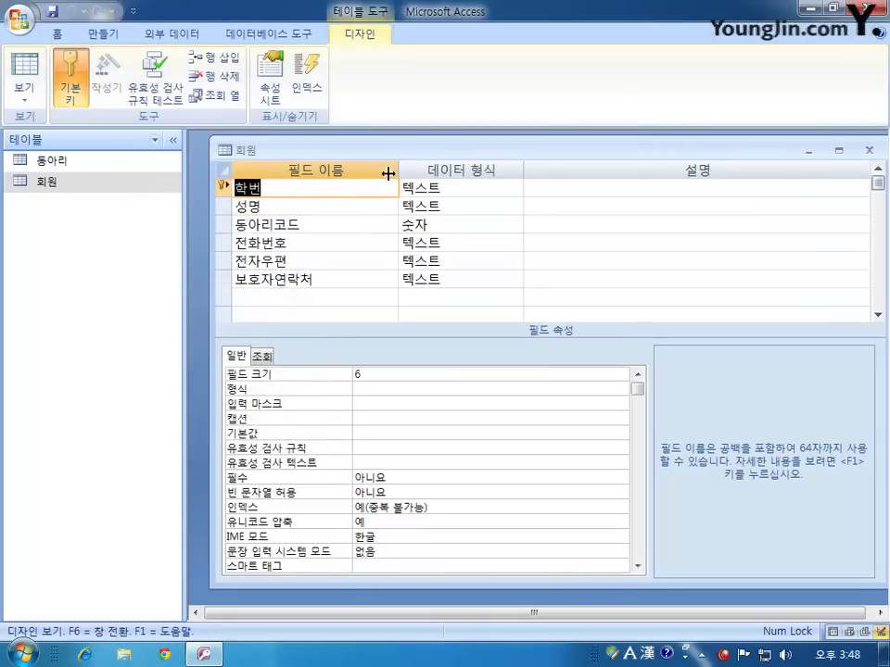
pyautogui.moveTo(447, 160); pyautogui.dragTo(433, 165)
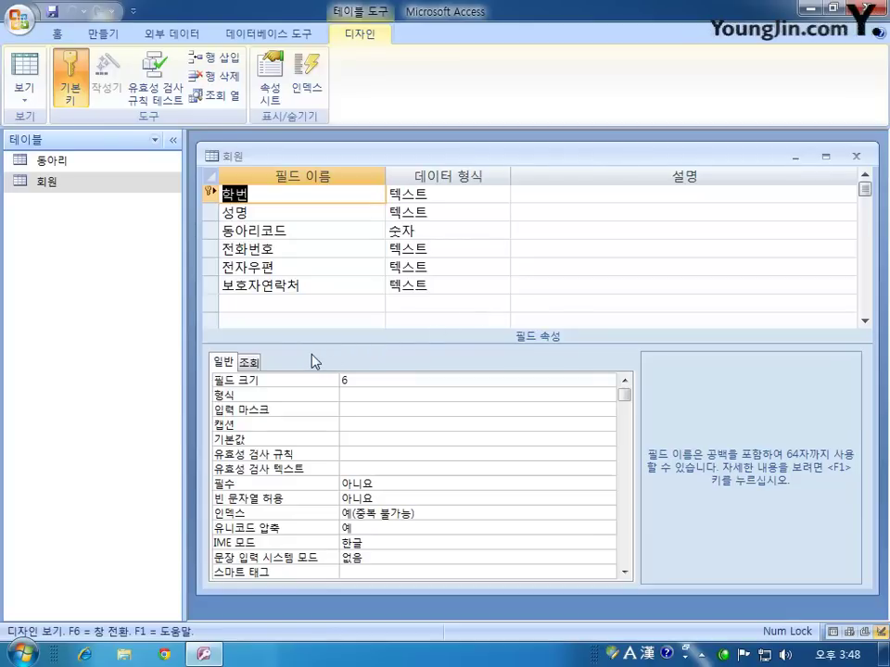
pyautogui.click(251, 362)
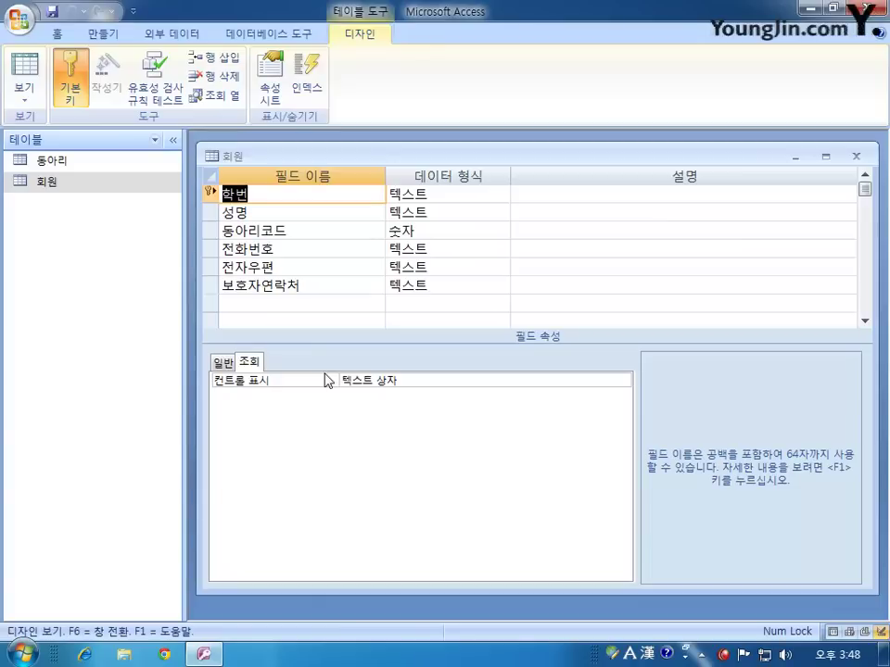
pyautogui.click(211, 230)
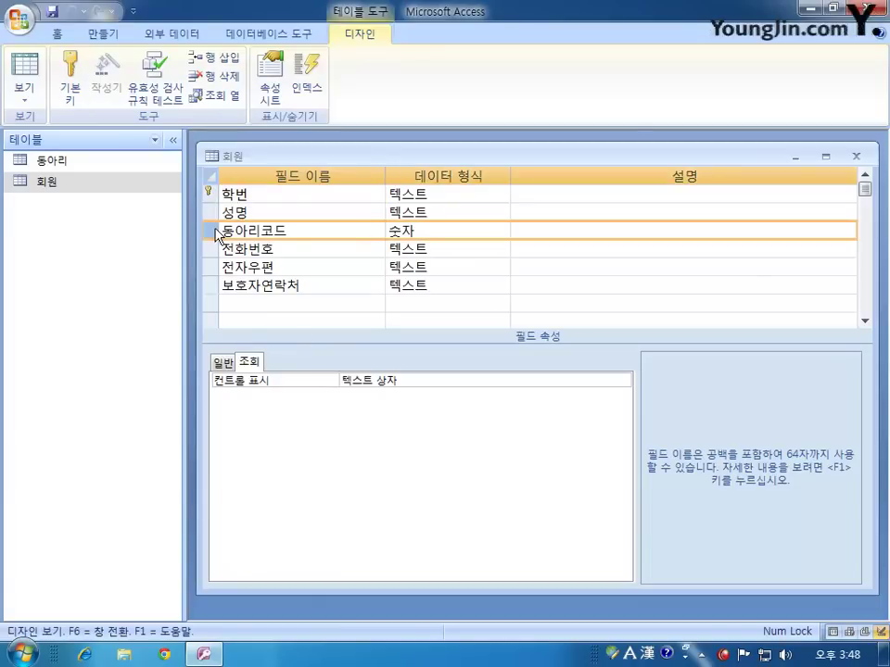
# - Review the club codes and club names in the 동아리 table's datasheet, and close that table
pyautogui.doubleClick(95, 161)
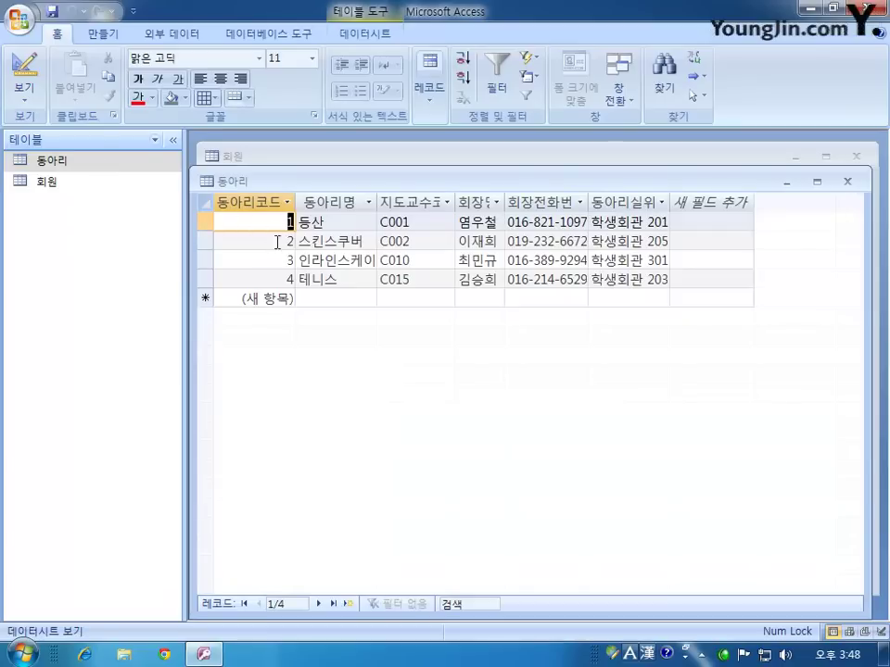
pyautogui.click(847, 181)
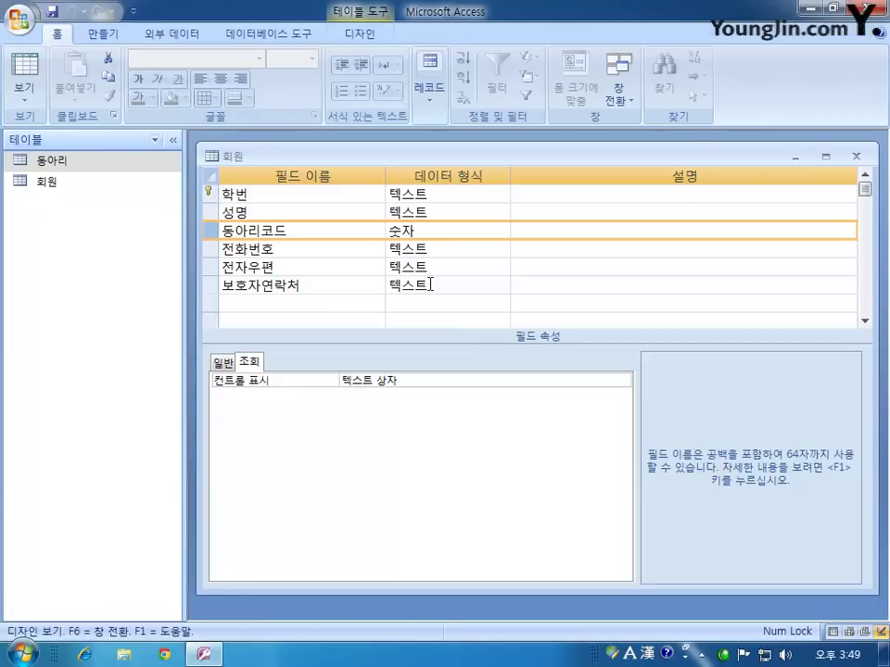
# - Set the display control (컨트롤 표시) of the 동아리코드 field to 콤보 상자
pyautogui.click(433, 378)
pyautogui.click(623, 381)
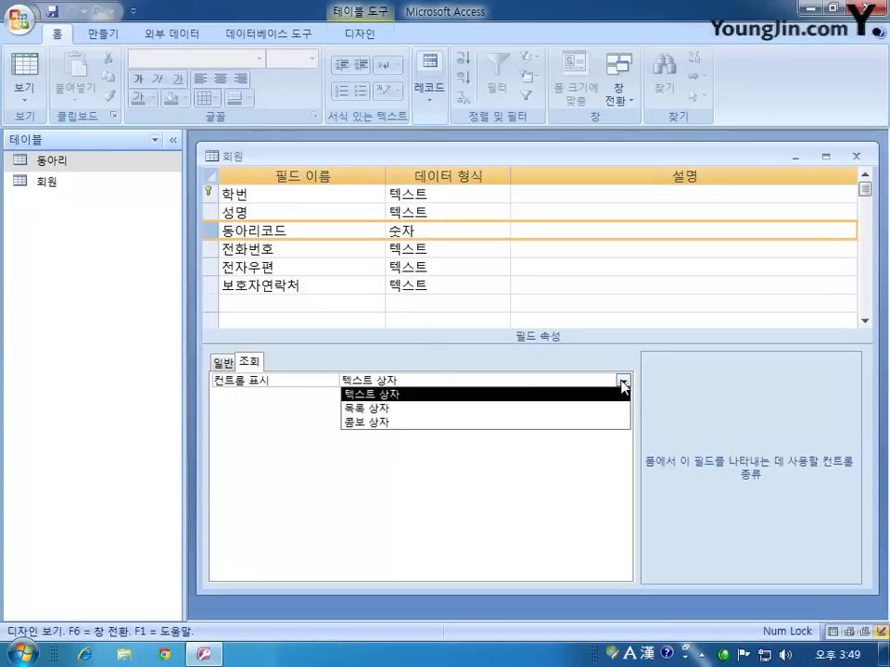
pyautogui.click(552, 423)
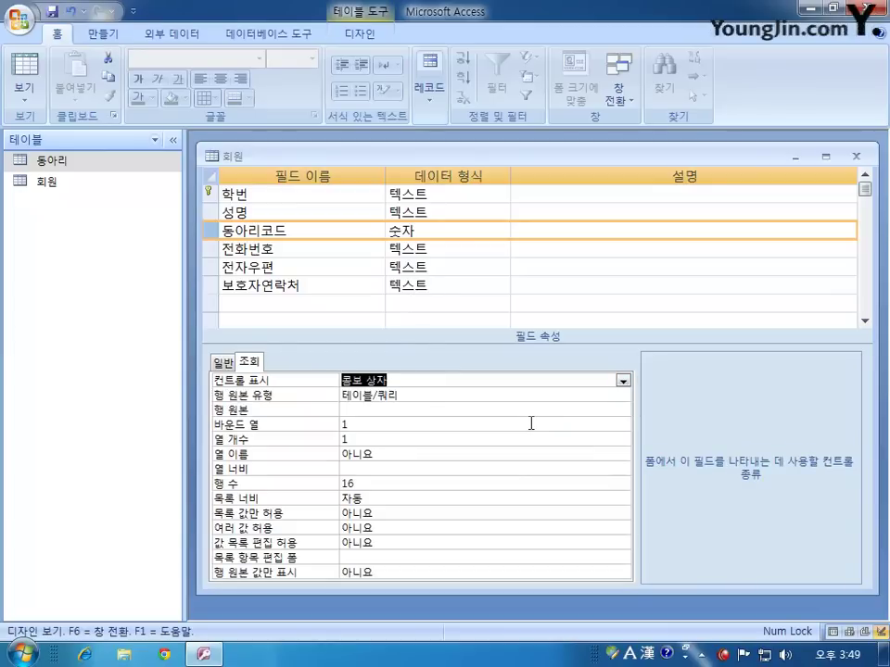
# - Start the query builder for the field's row source (행 원본) and add the 동아리 table to it
pyautogui.click(369, 411)
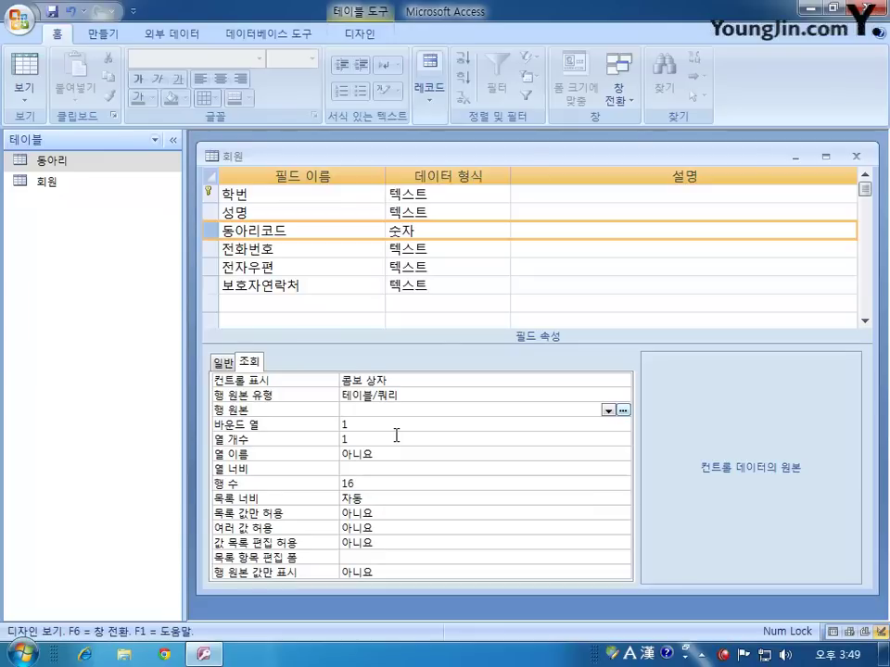
pyautogui.click(608, 409)
pyautogui.click(608, 410)
pyautogui.click(623, 412)
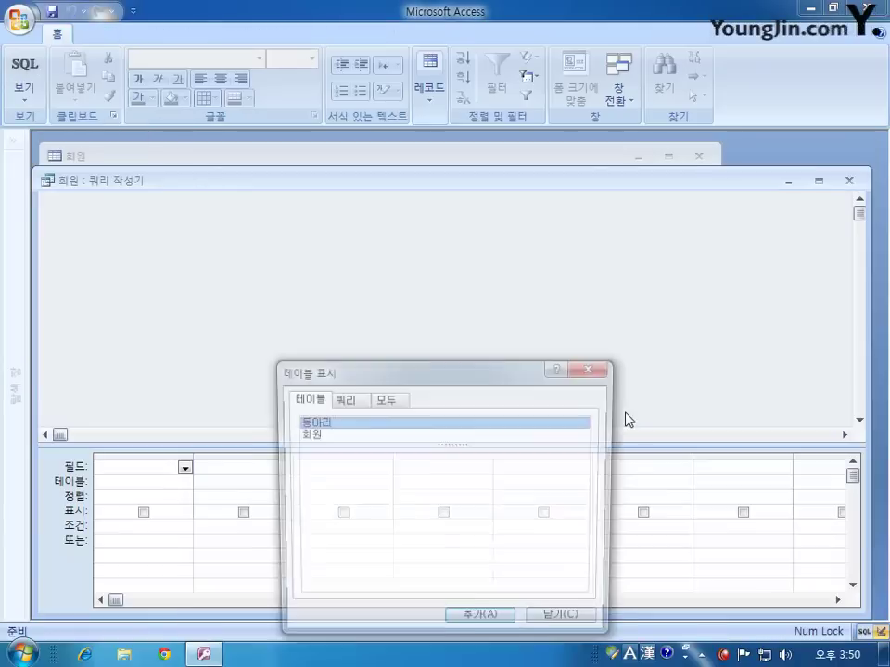
pyautogui.moveTo(491, 382); pyautogui.dragTo(509, 266)
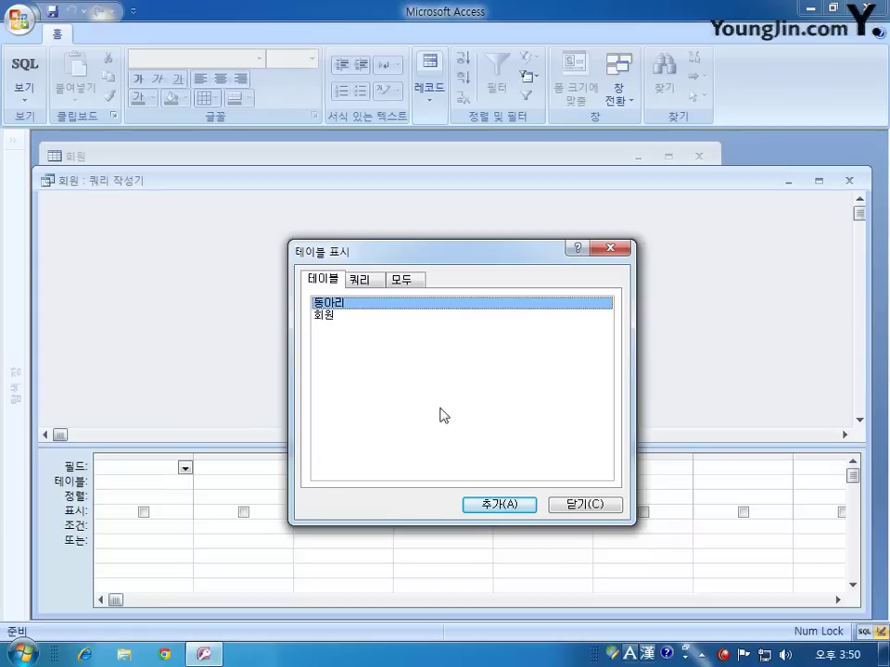
pyautogui.click(499, 505)
pyautogui.click(598, 504)
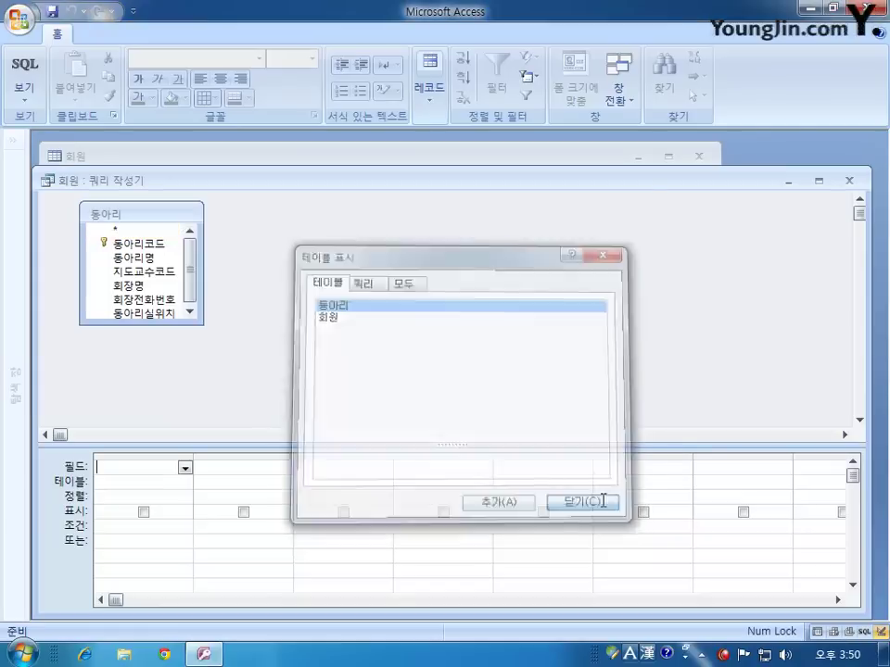
pyautogui.moveTo(490, 183); pyautogui.dragTo(495, 165)
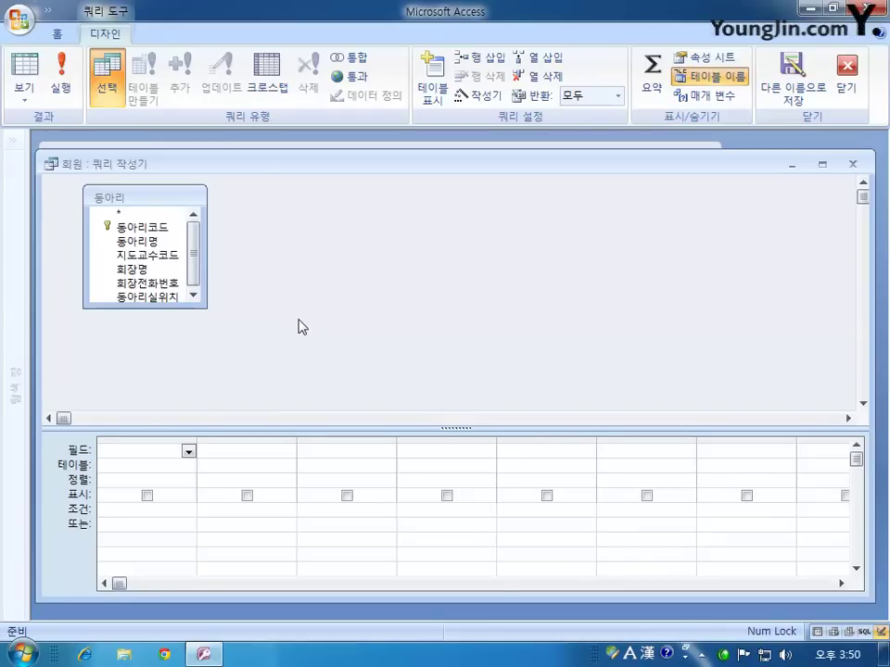
# - Add the 동아리코드 and 동아리명 fields to the query, and close the query builder, saving the SQL statement as the row source
pyautogui.click(142, 226)
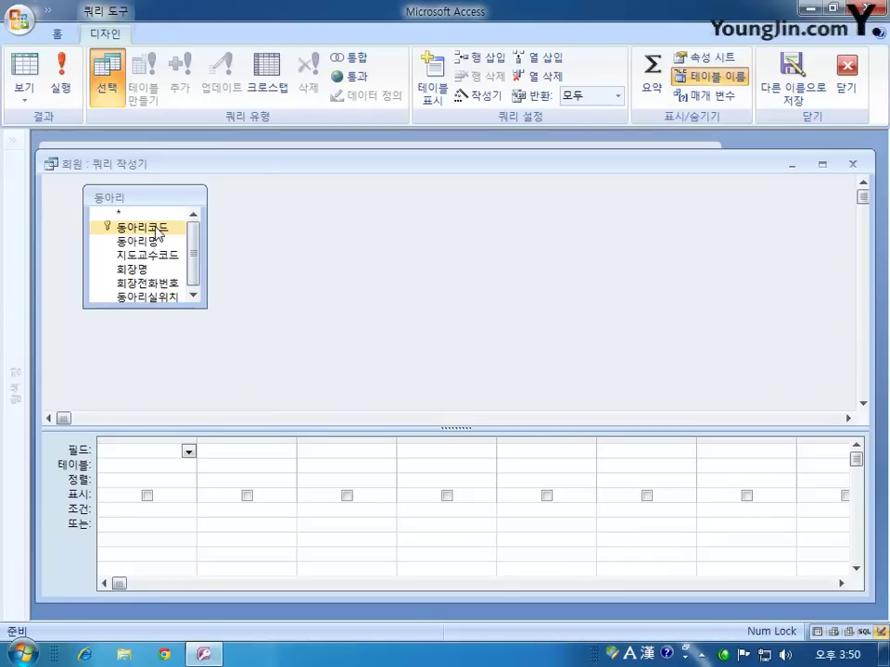
pyautogui.click(384, 330)
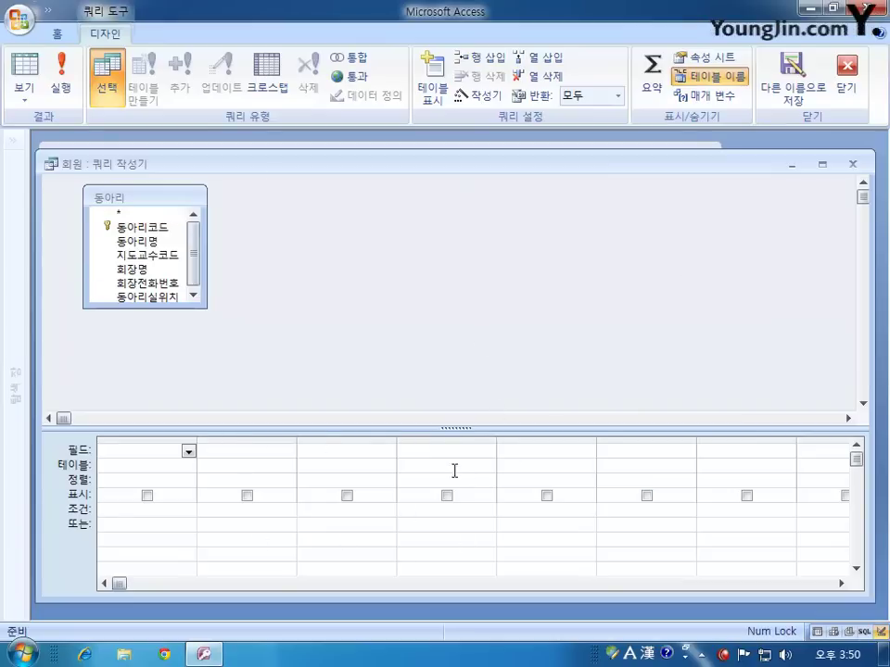
pyautogui.click(152, 229)
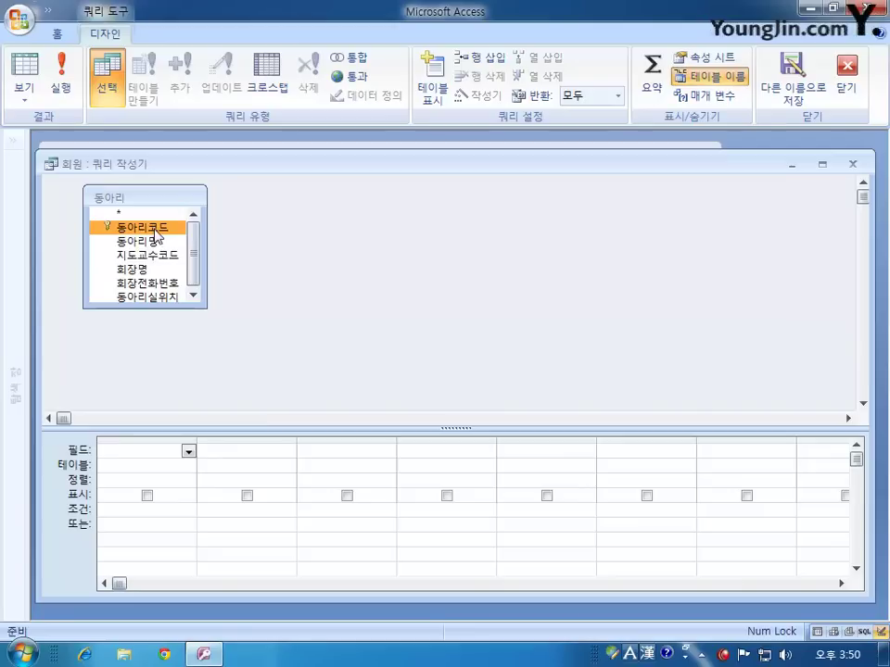
pyautogui.moveTo(152, 232); pyautogui.dragTo(137, 452)
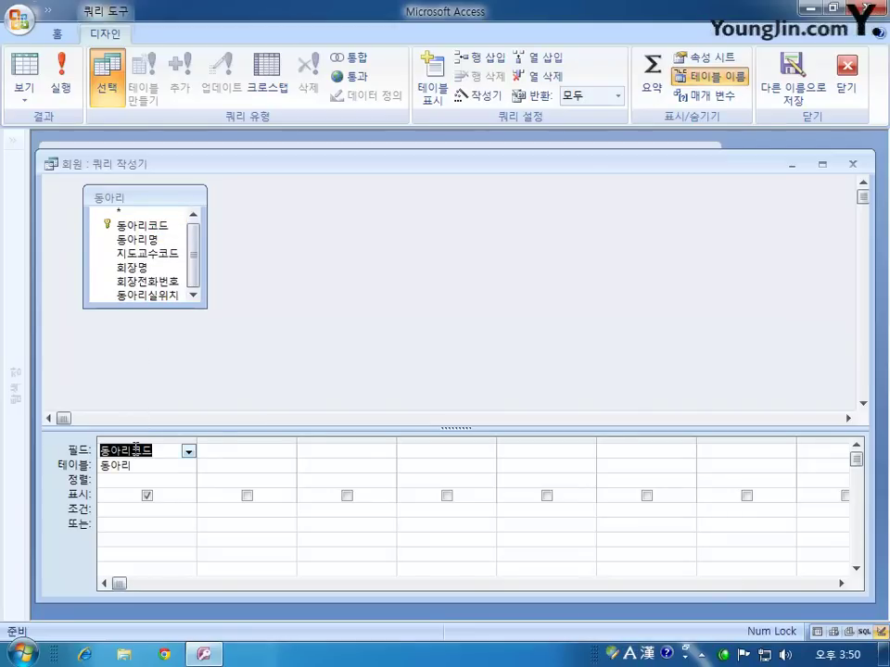
pyautogui.click(153, 241)
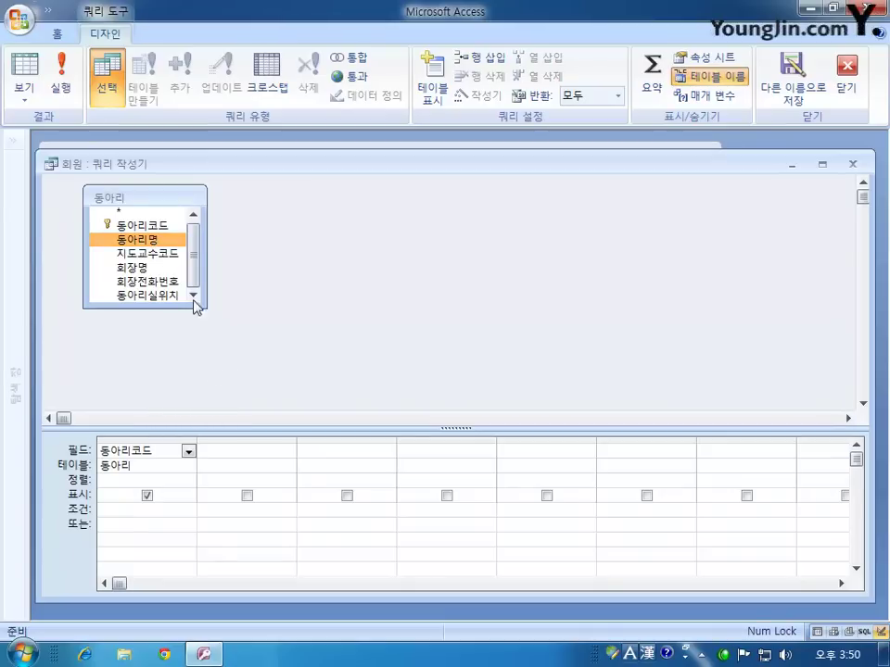
pyautogui.doubleClick(153, 241)
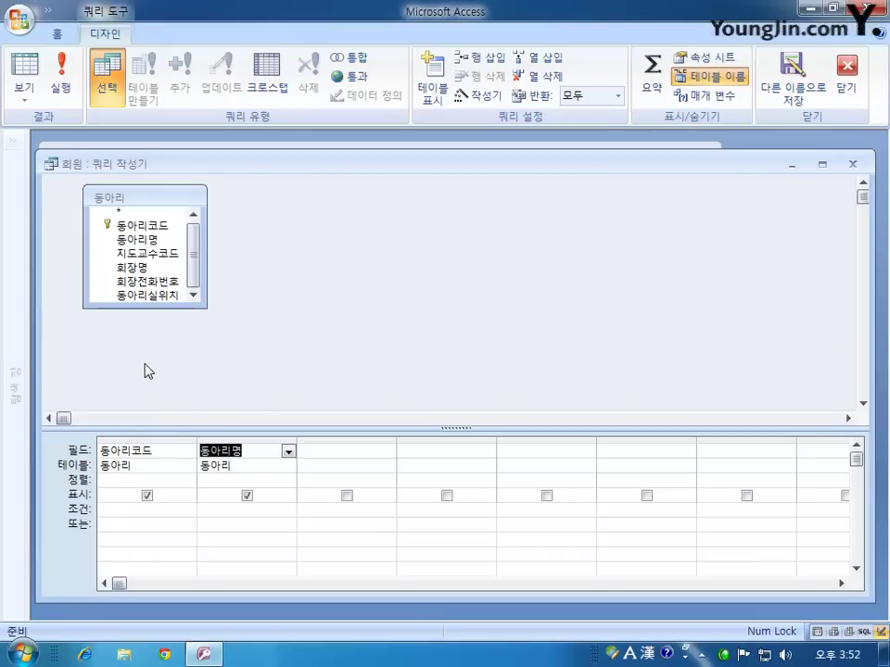
pyautogui.click(851, 165)
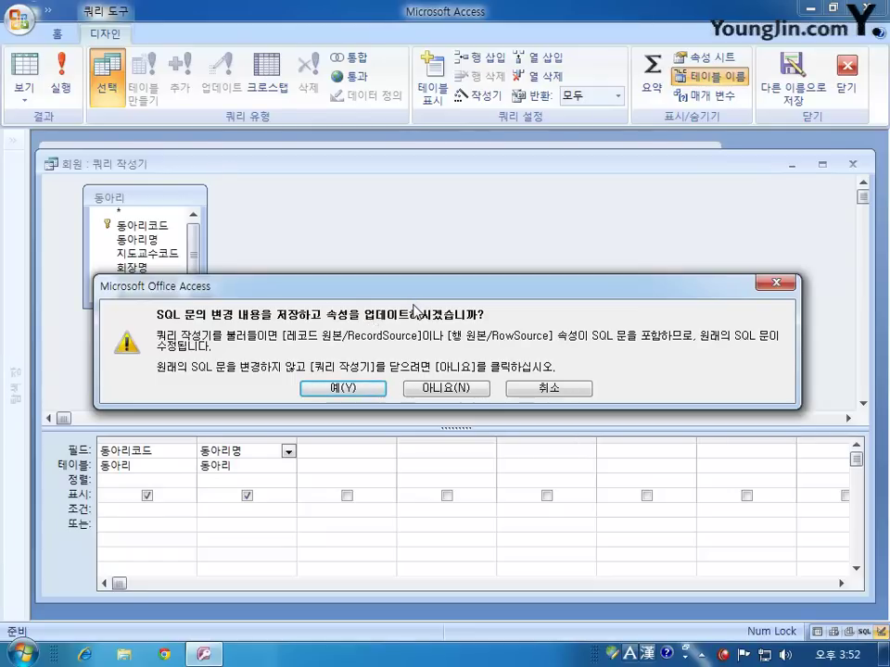
pyautogui.click(331, 389)
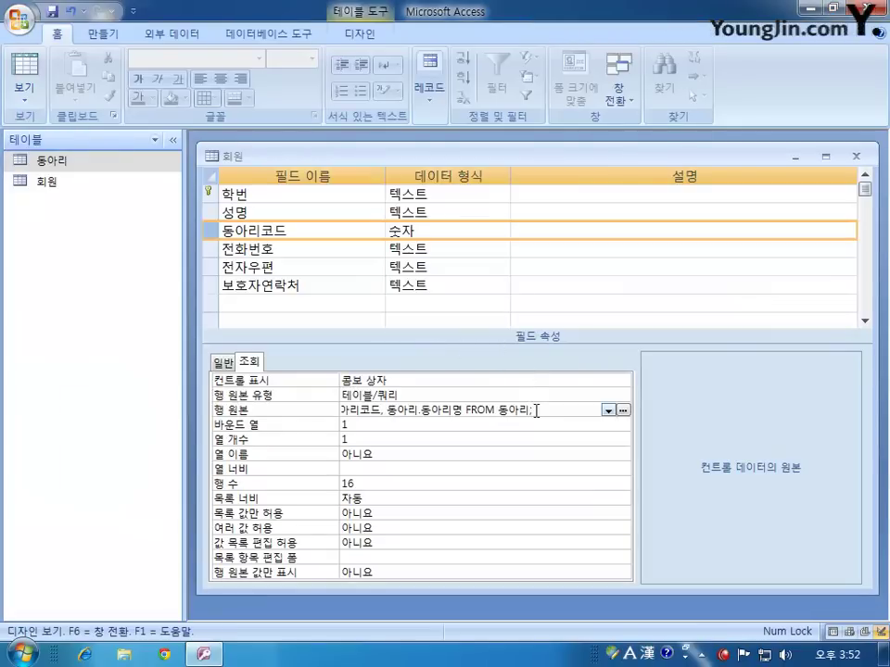
# - Examine the row source query's SQL statement by reopening the query builder in SQL view, return to Design view, and close the builder
pyautogui.moveTo(536, 412); pyautogui.dragTo(318, 407)
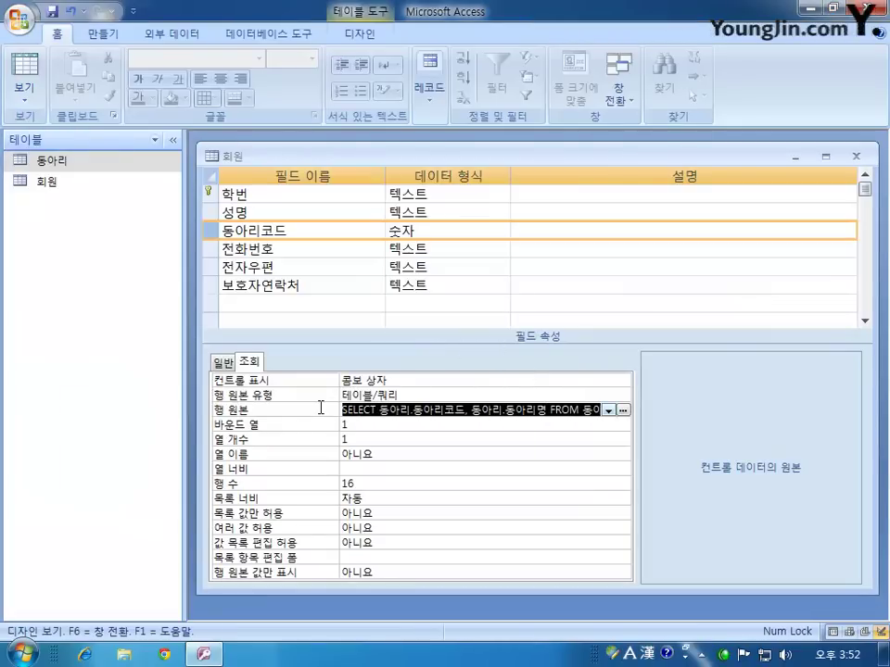
pyautogui.click(466, 414)
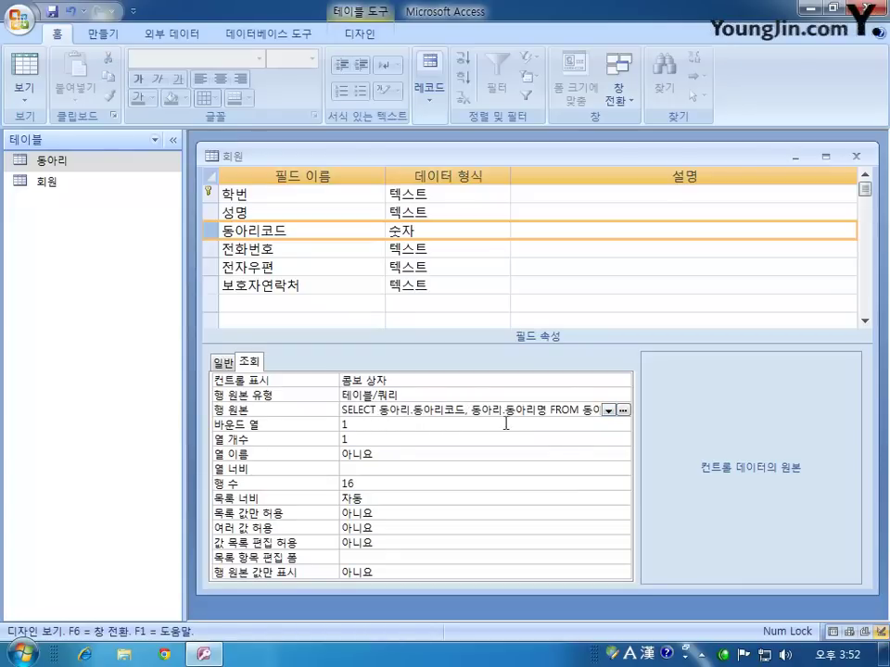
pyautogui.click(624, 410)
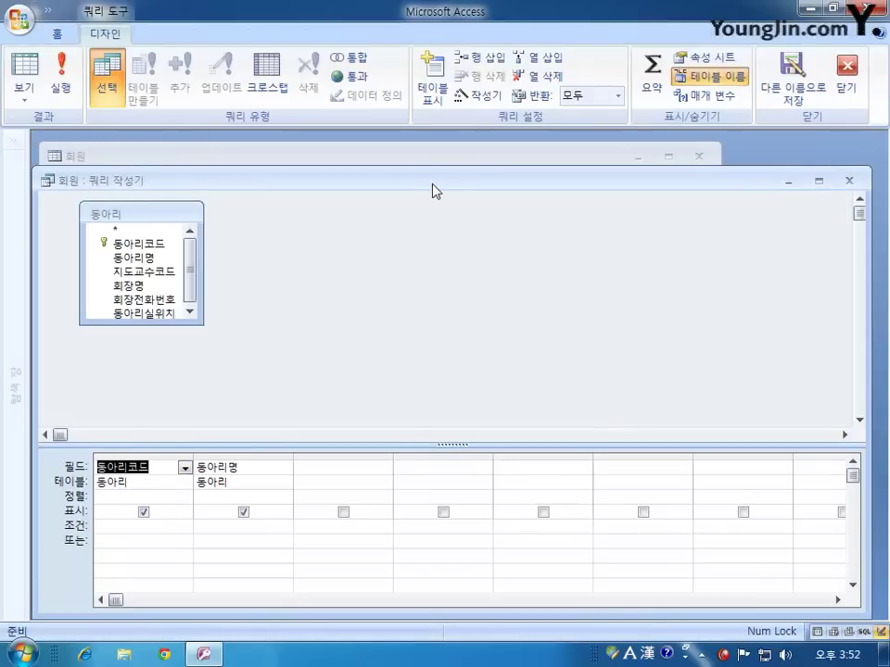
pyautogui.moveTo(433, 183)
pyautogui.mouseDown()
pyautogui.moveTo(461, 169)
pyautogui.moveTo(441, 165)
pyautogui.mouseUp()
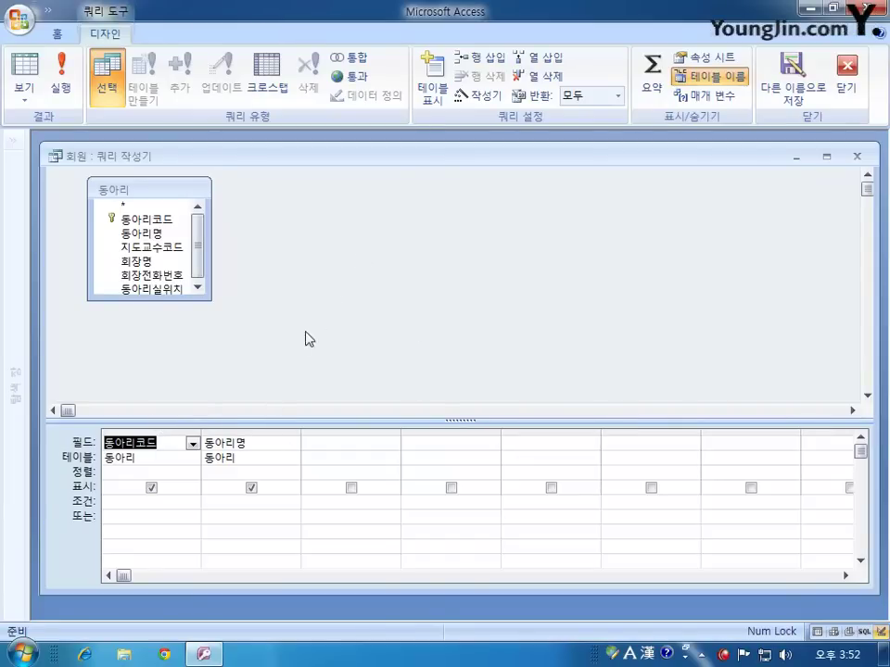
pyautogui.rightClick(337, 265)
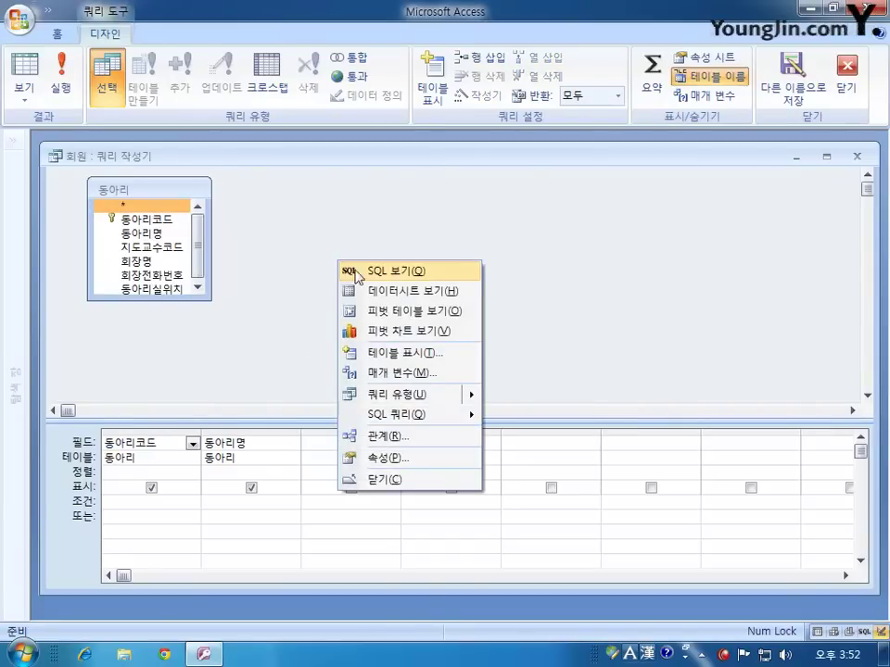
pyautogui.click(401, 275)
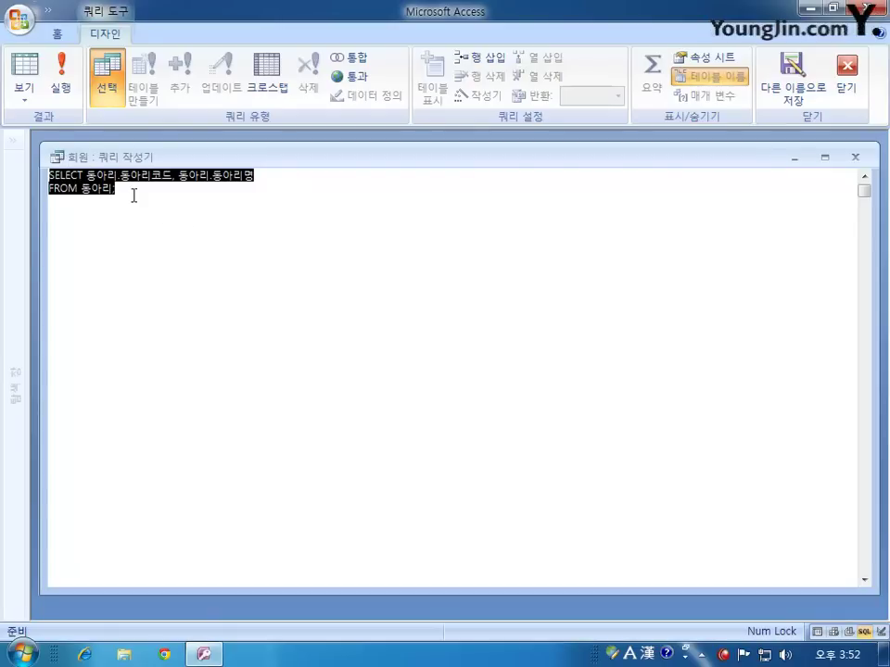
pyautogui.click(25, 93)
pyautogui.click(98, 280)
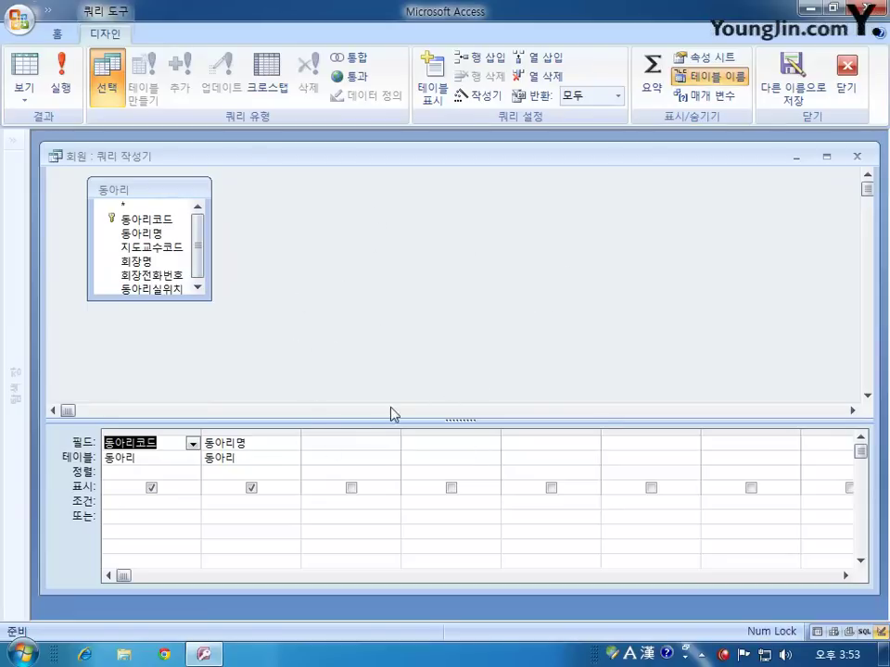
pyautogui.click(857, 157)
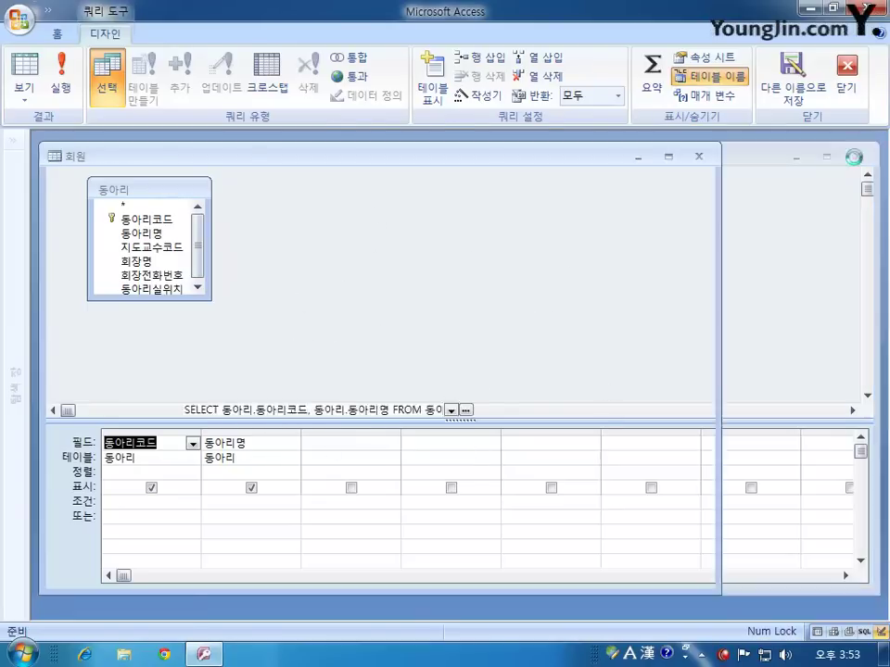
# - Examine the full row source SQL statement of the 동아리코드 field in the zoom (확대/축소) window
pyautogui.moveTo(538, 409); pyautogui.dragTo(318, 407)
pyautogui.click(421, 409)
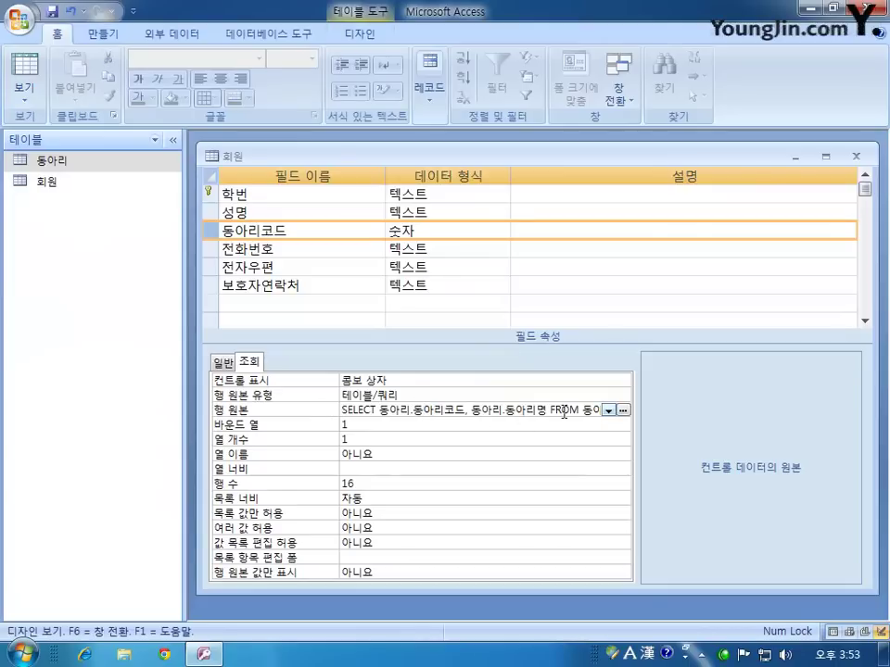
pyautogui.rightClick(543, 408)
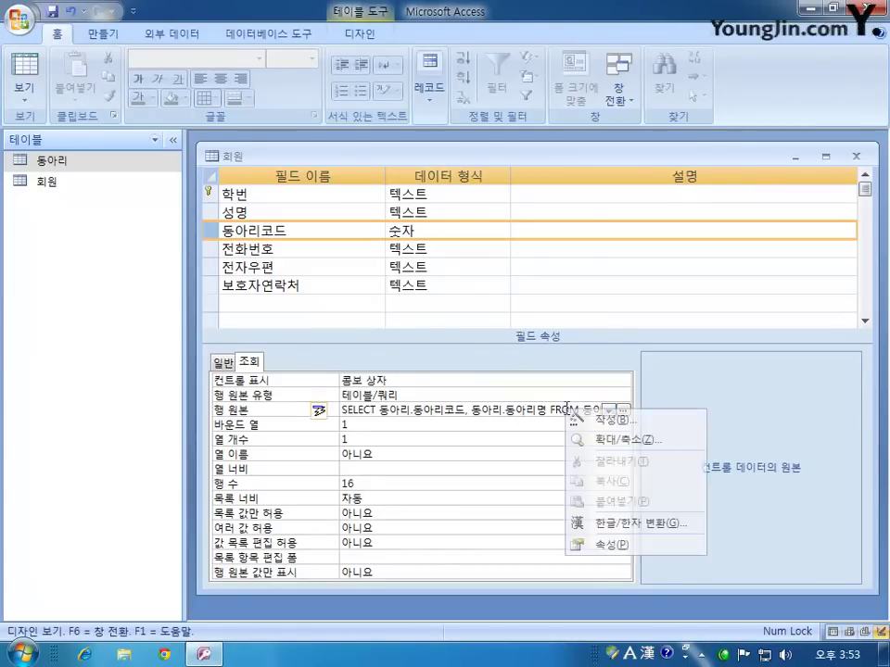
pyautogui.click(588, 437)
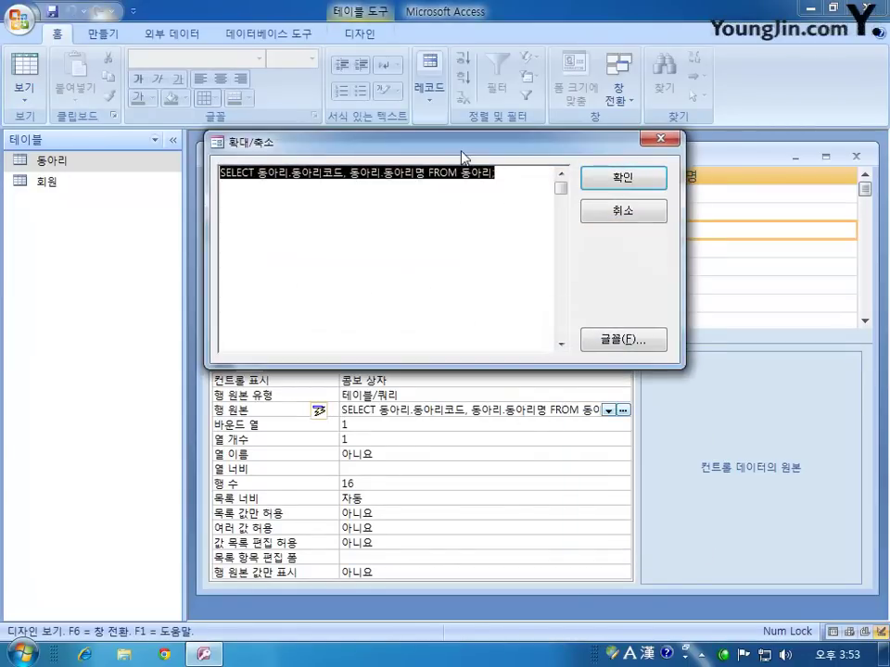
pyautogui.click(435, 298)
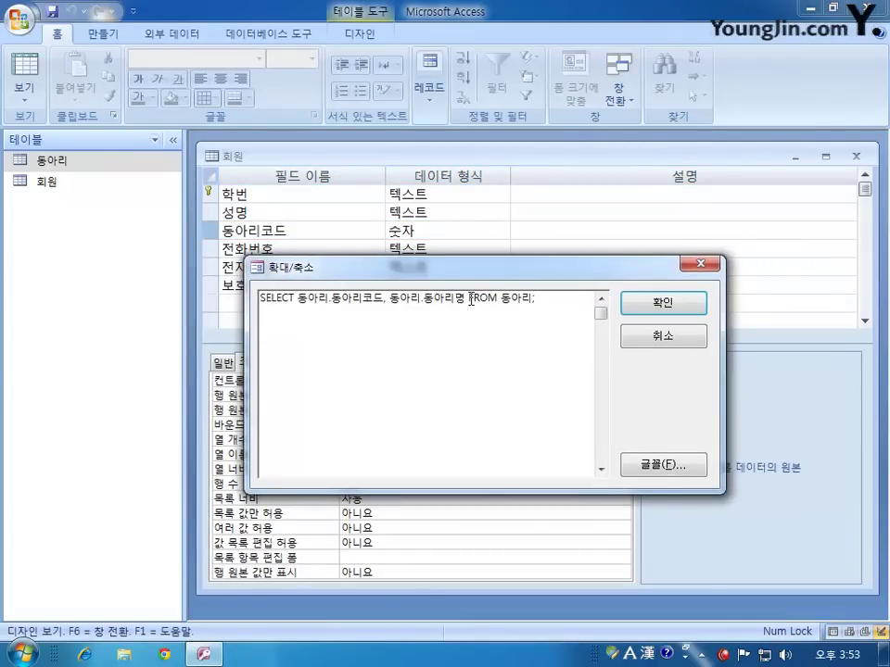
# - Examine the FROM, field name and SELECT parts of the row source SQL statement, and close the zoom (확대/축소) window
pyautogui.moveTo(500, 298); pyautogui.dragTo(532, 299)
pyautogui.moveTo(468, 297); pyautogui.dragTo(497, 298)
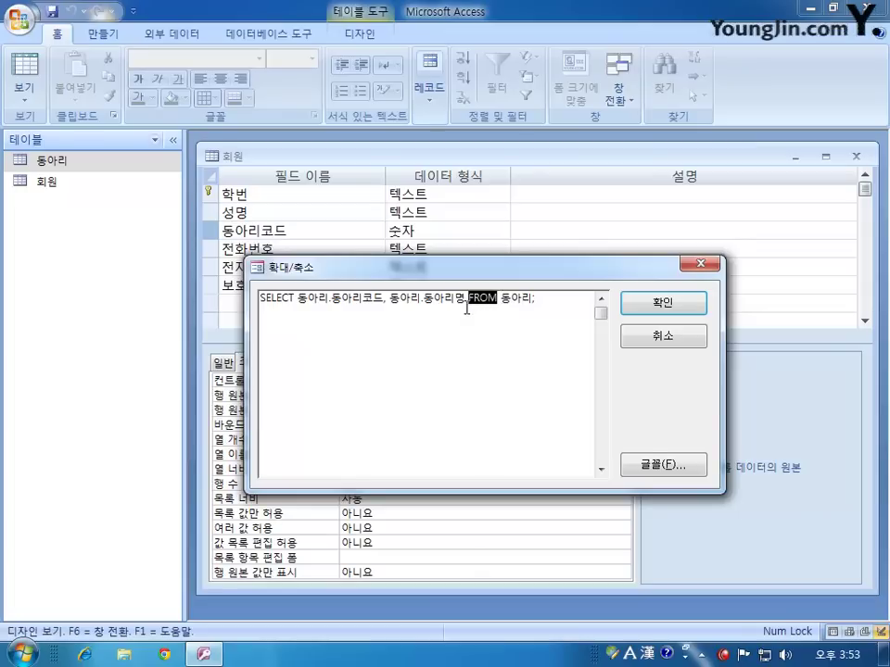
pyautogui.moveTo(331, 298); pyautogui.dragTo(373, 301)
pyautogui.click(343, 302)
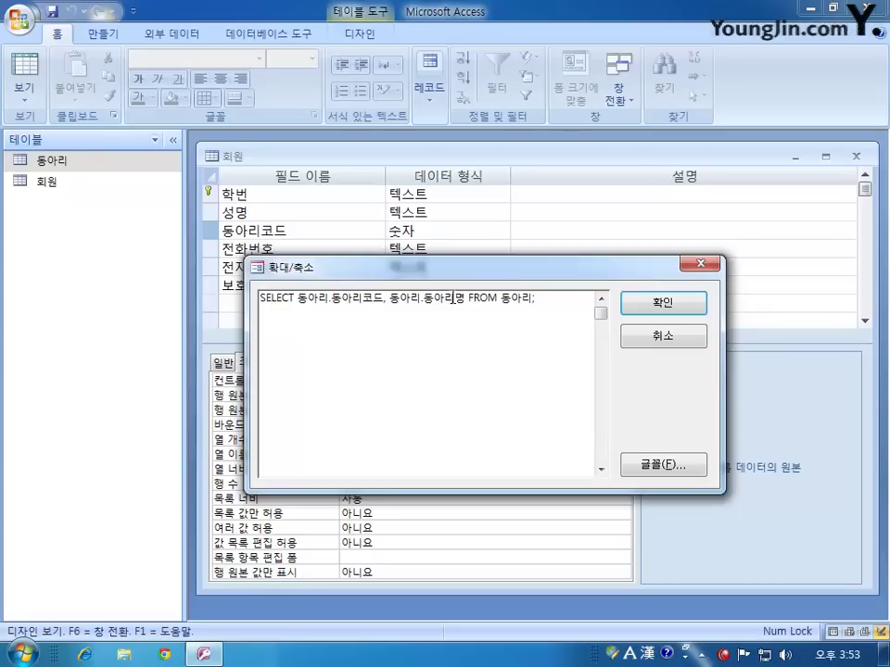
pyautogui.doubleClick(263, 298)
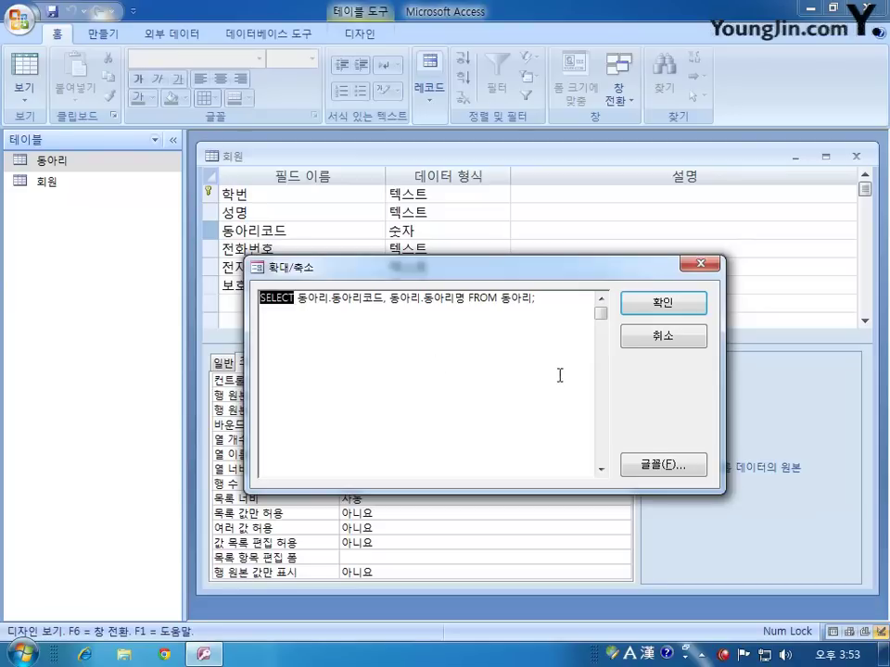
pyautogui.click(699, 266)
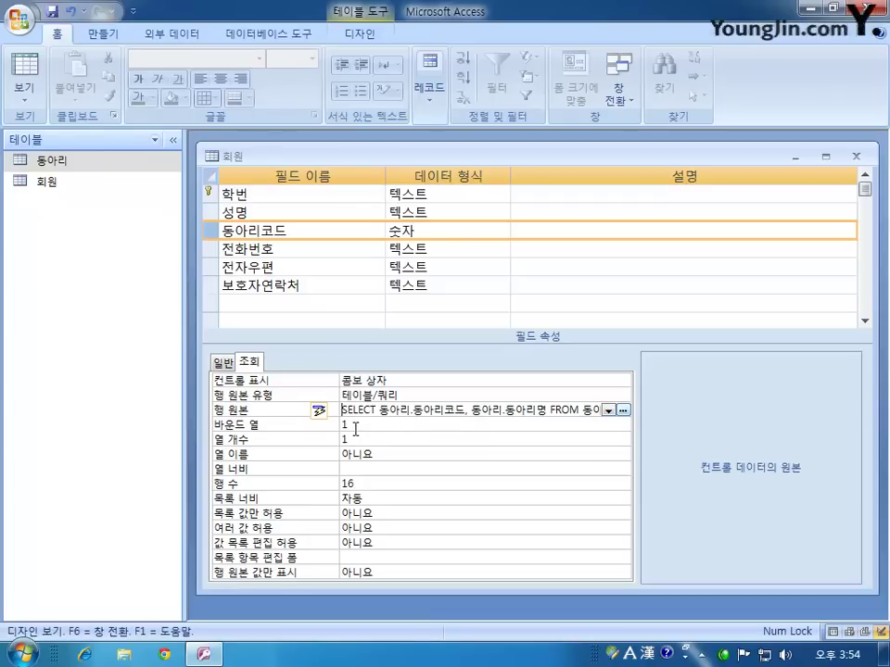
# - Compare the bound column (바운드 열) property with the 동아리코드 and 동아리명 fields in the row source SQL statement
pyautogui.click(388, 427)
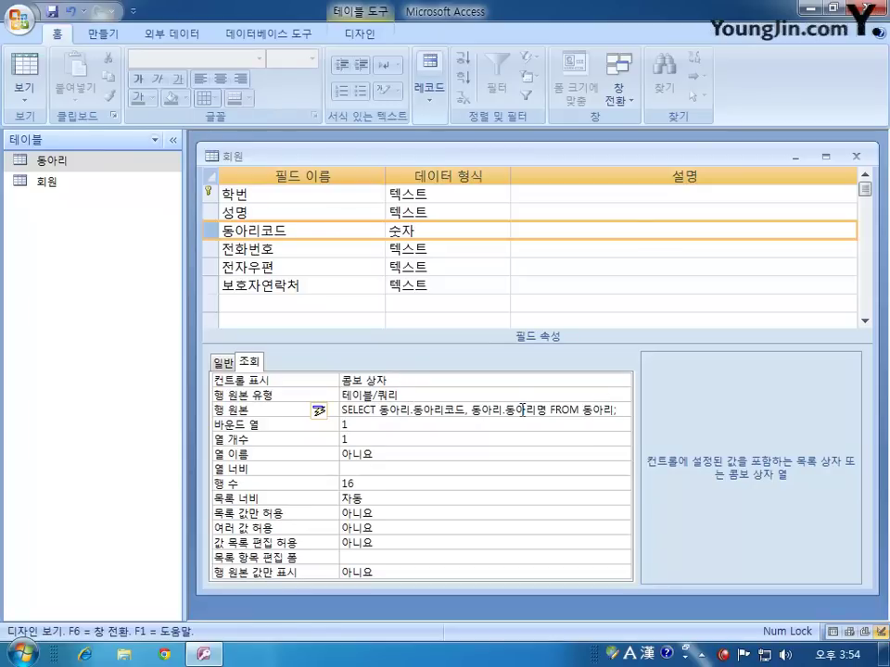
pyautogui.click(345, 425)
pyautogui.moveTo(412, 410); pyautogui.dragTo(464, 410)
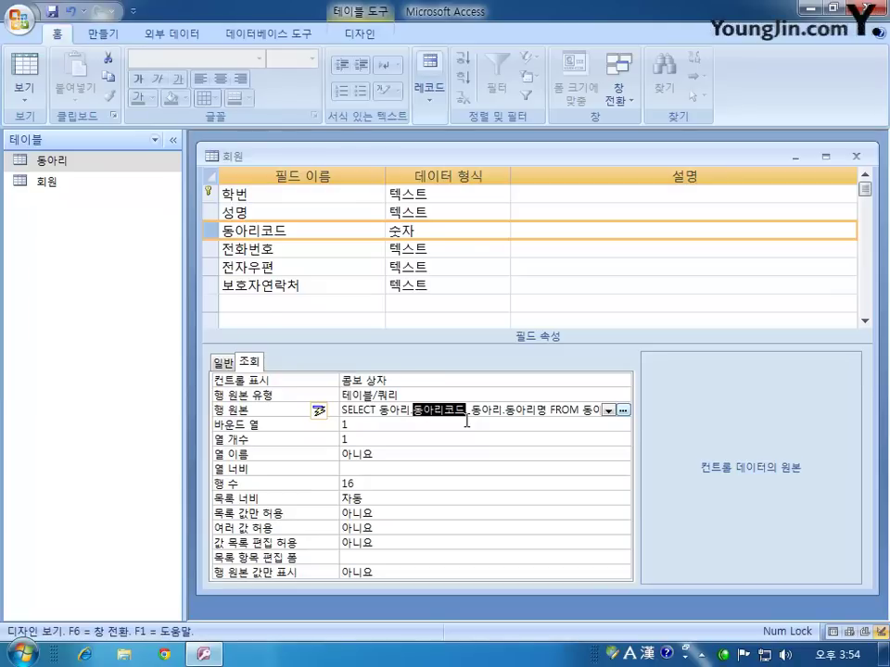
pyautogui.moveTo(504, 409); pyautogui.dragTo(544, 406)
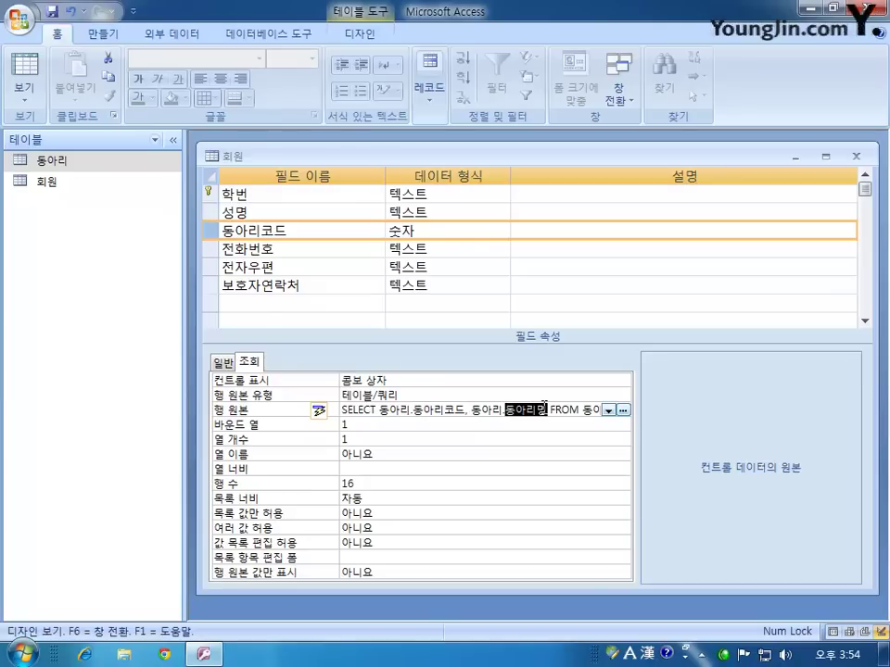
pyautogui.moveTo(463, 409); pyautogui.dragTo(423, 413)
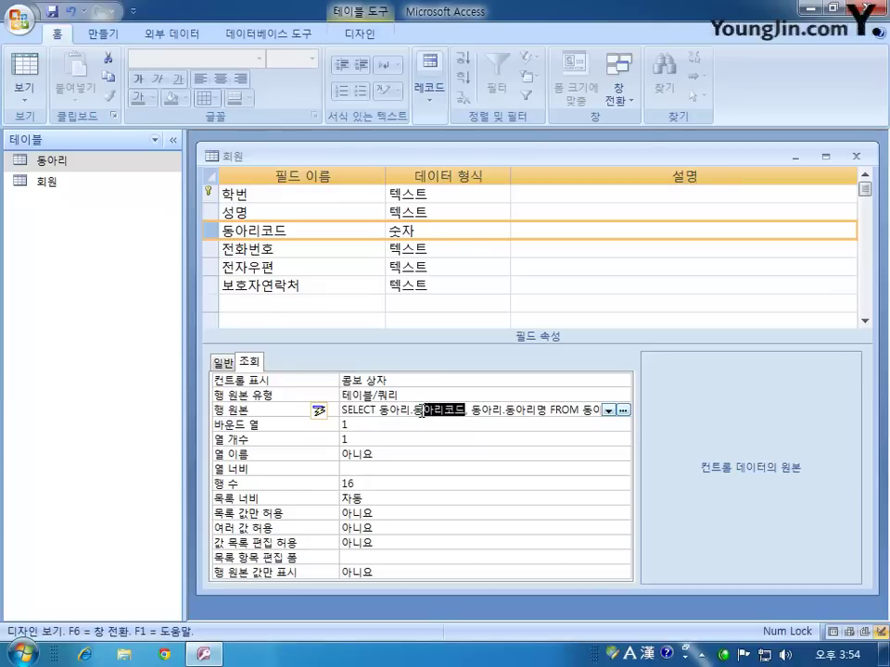
pyautogui.click(350, 423)
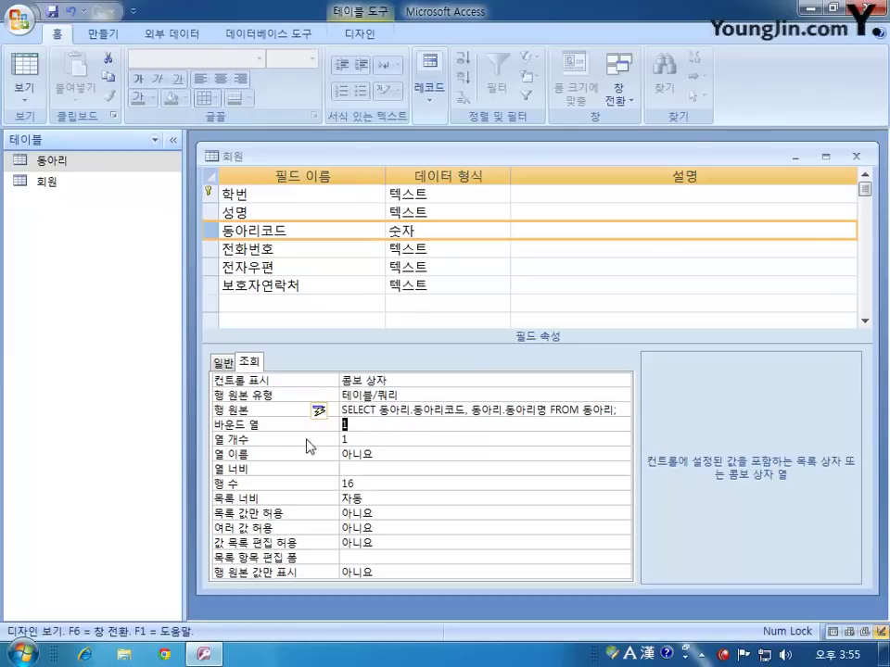
pyautogui.click(360, 427)
pyautogui.click(423, 424)
# - Set the 동아리코드 field's 목록 값만 허용 property to 예, and close the 회원 table, saving the design changes
pyautogui.click(400, 514)
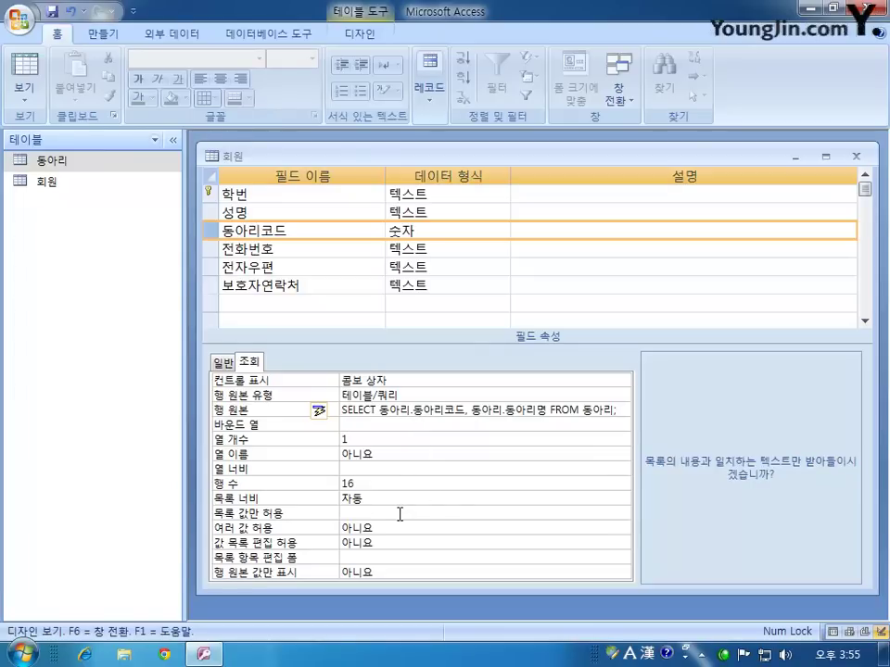
pyautogui.click(623, 514)
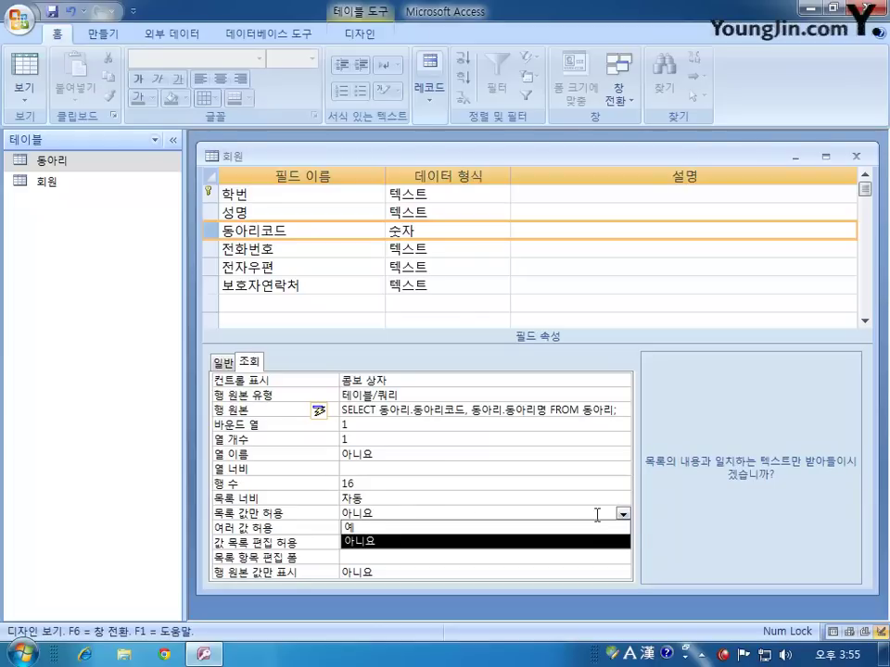
pyautogui.click(576, 525)
pyautogui.click(472, 510)
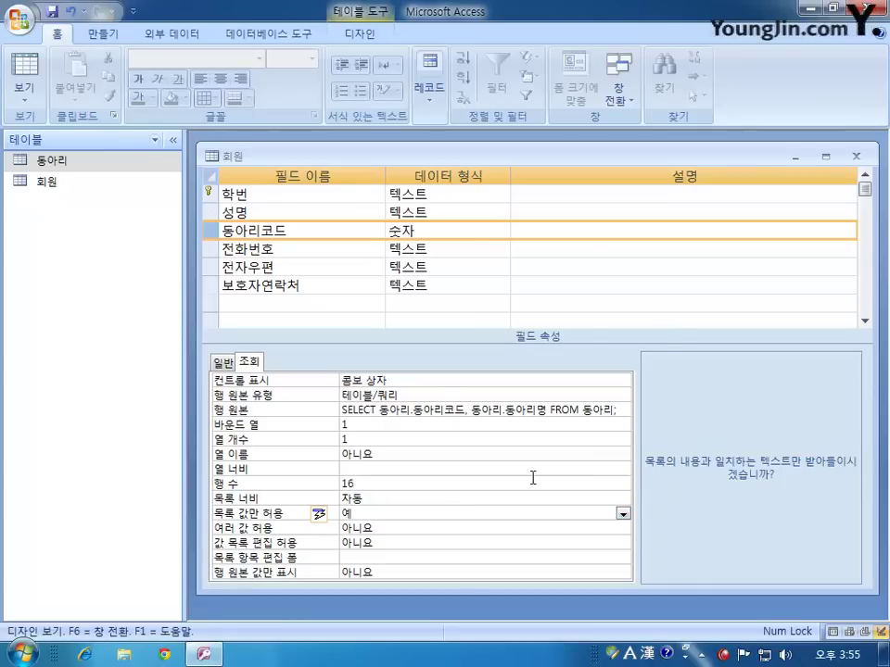
pyautogui.click(855, 156)
pyautogui.click(346, 371)
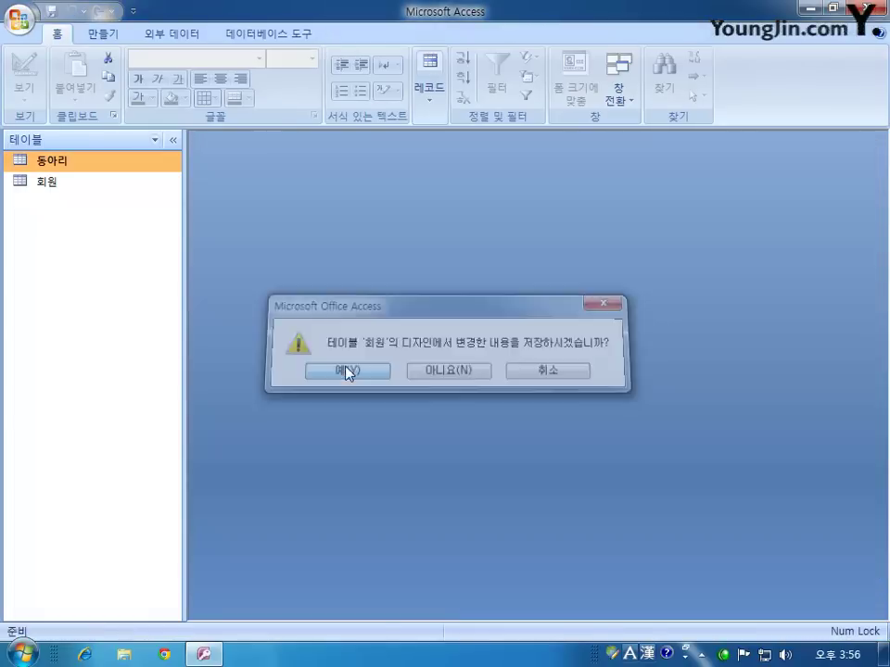
# - Open the 회원 table in Datasheet view and examine the combo box list of the first record's 동아리코드 field
pyautogui.doubleClick(82, 184)
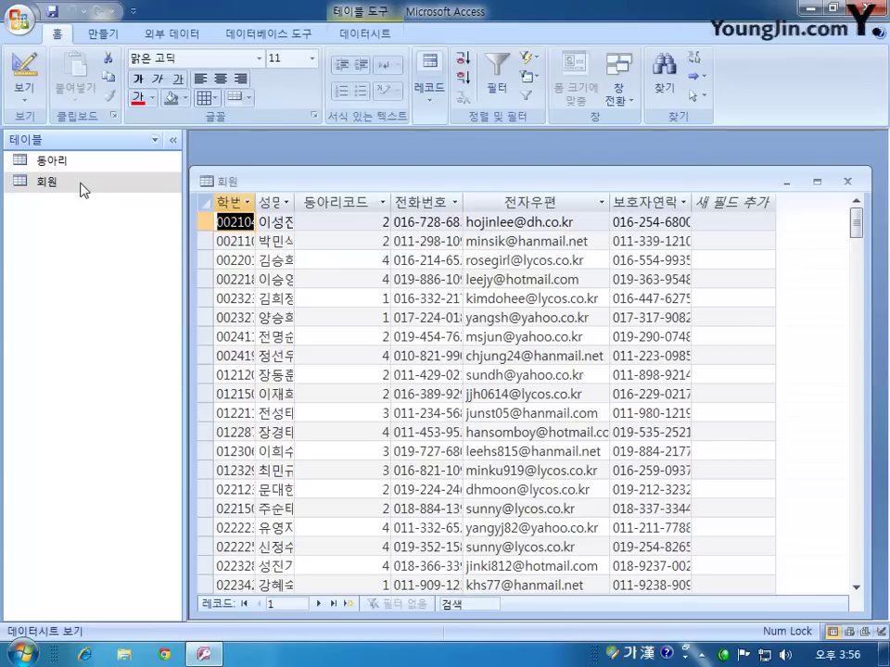
pyautogui.click(353, 223)
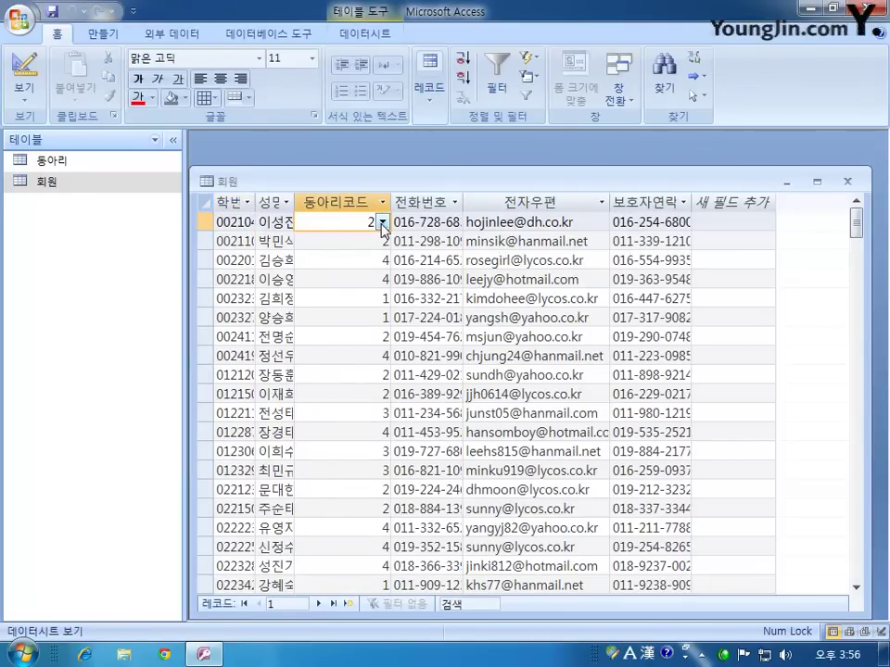
pyautogui.click(382, 224)
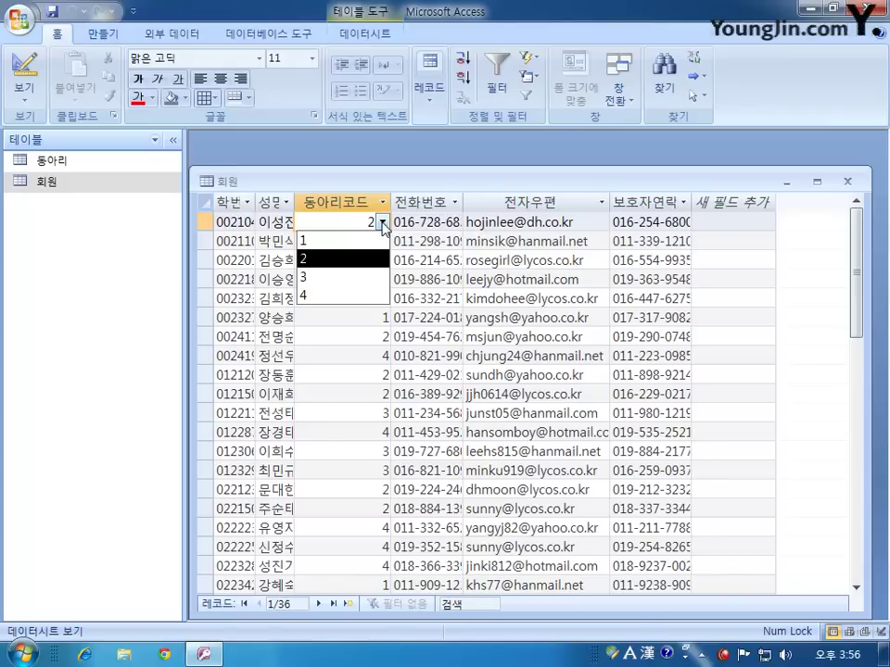
# - Reopen the 회원 table in Design view, set the 동아리코드 field's 열 개수 to 2, and close the table, saving the changes
pyautogui.click(83, 183)
pyautogui.rightClick(83, 184)
pyautogui.click(136, 216)
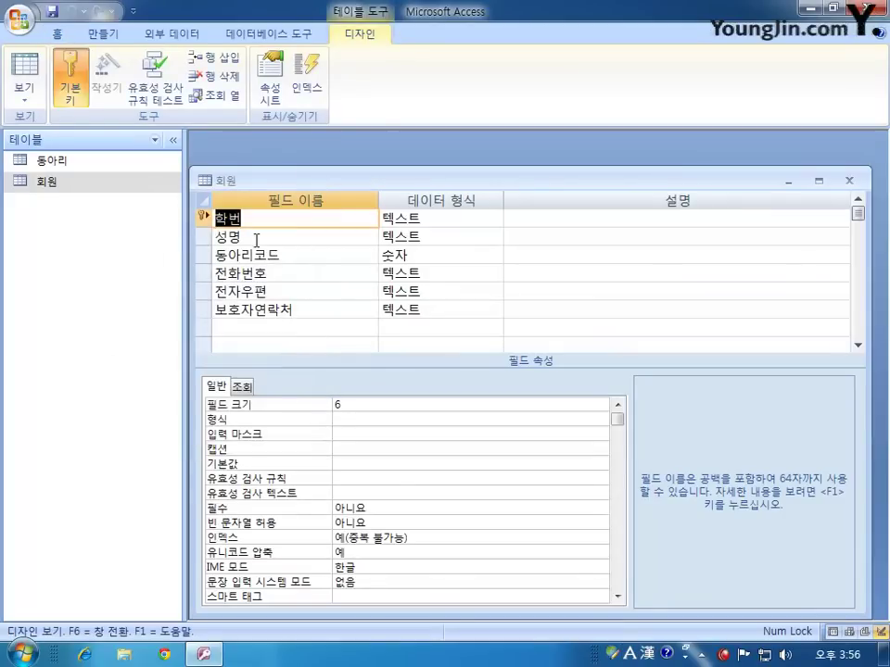
pyautogui.click(298, 256)
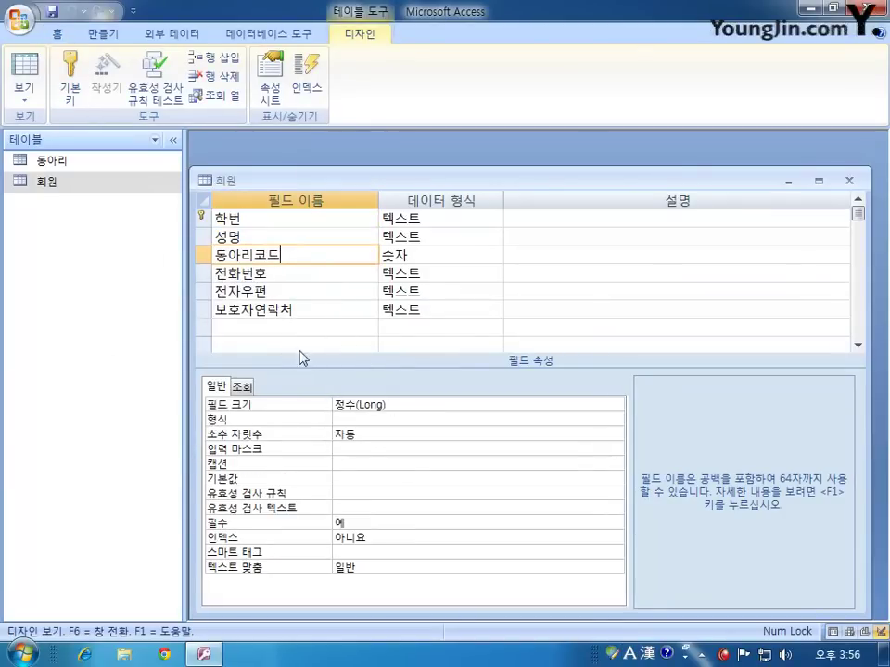
pyautogui.click(242, 387)
pyautogui.click(379, 449)
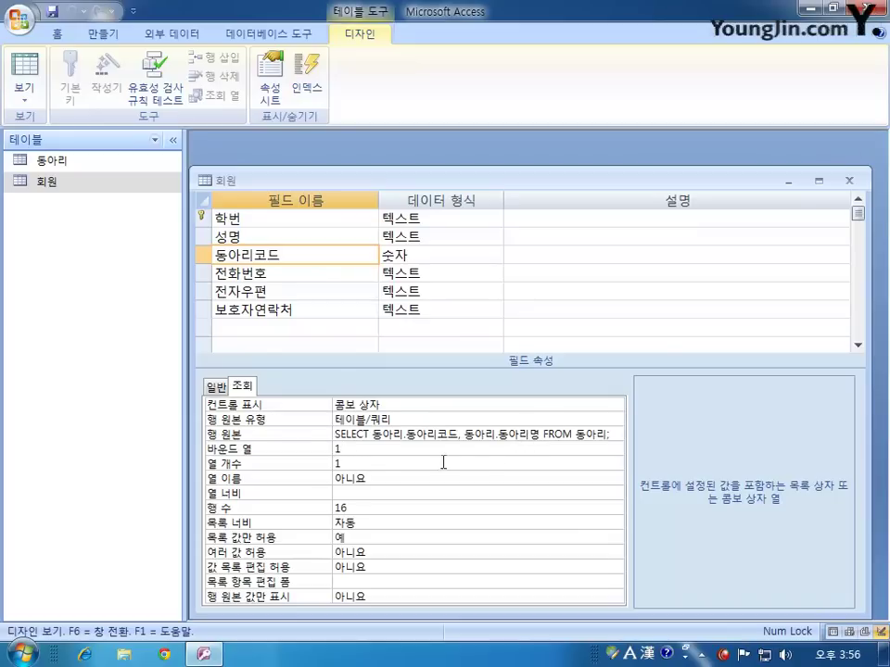
pyautogui.click(367, 463)
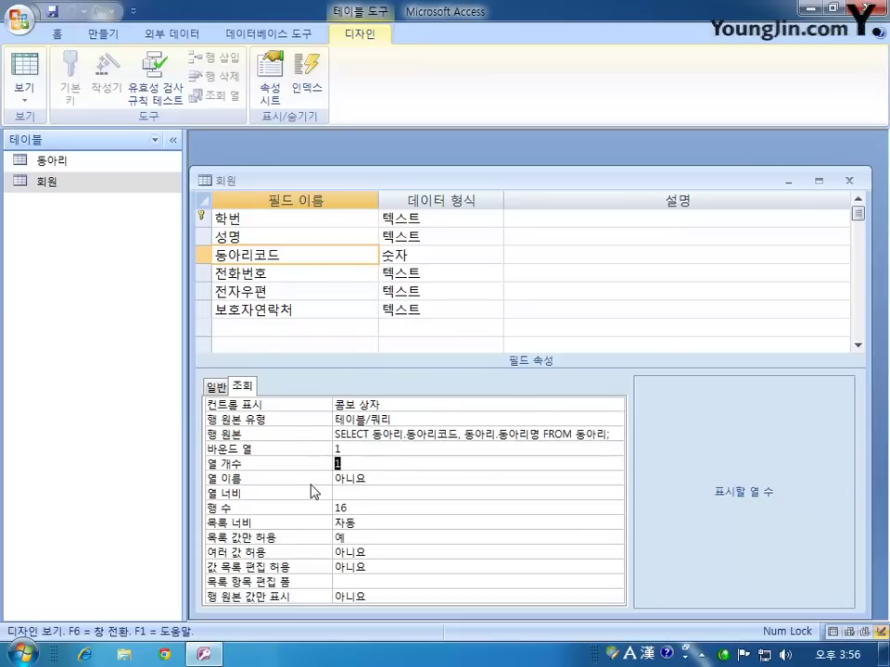
pyautogui.write('2')
pyautogui.click(848, 181)
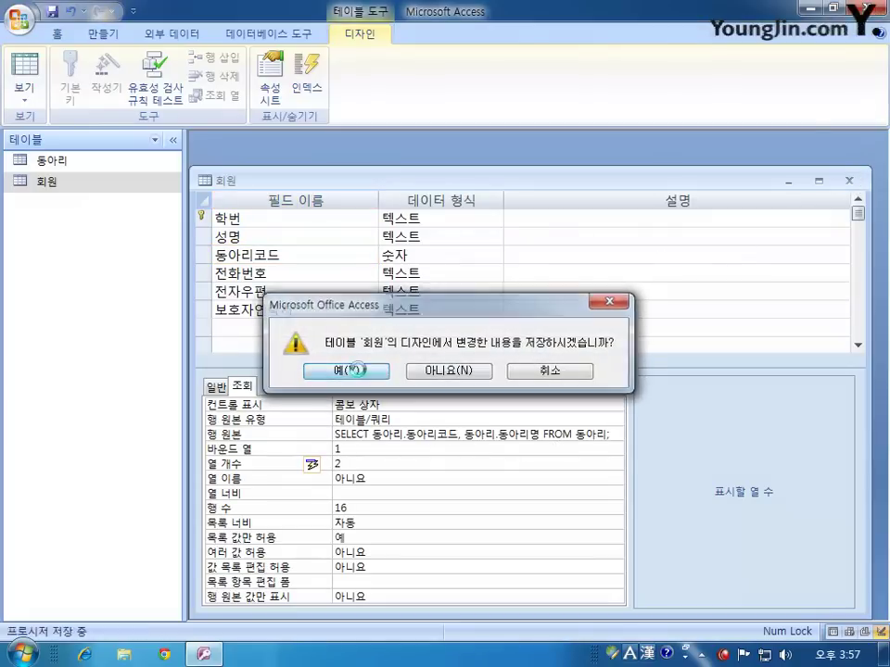
pyautogui.click(347, 368)
# - Check the columns of the first record's 동아리코드 combo box list in the 회원 datasheet, and close the list
pyautogui.doubleClick(51, 182)
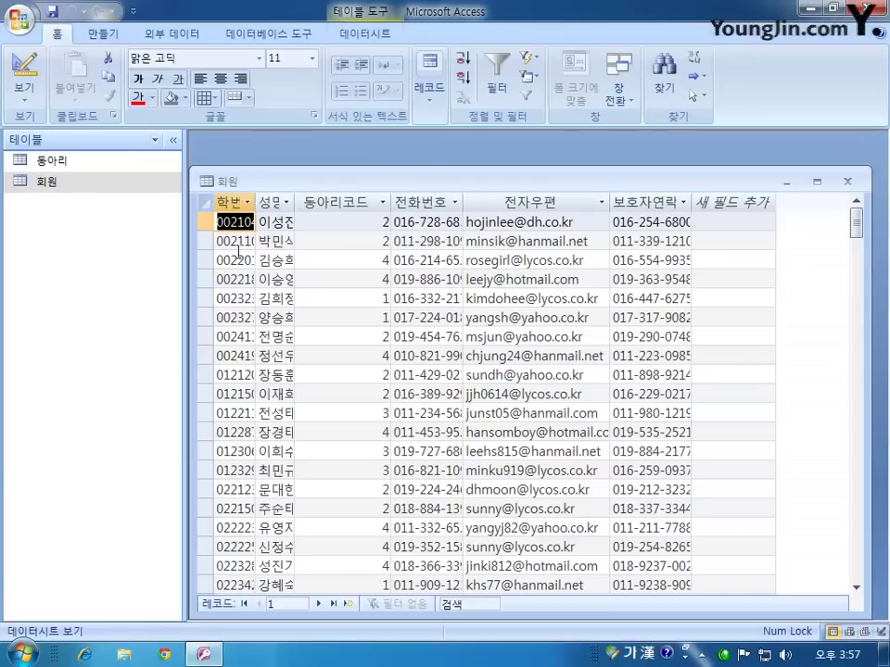
pyautogui.click(352, 223)
pyautogui.click(381, 223)
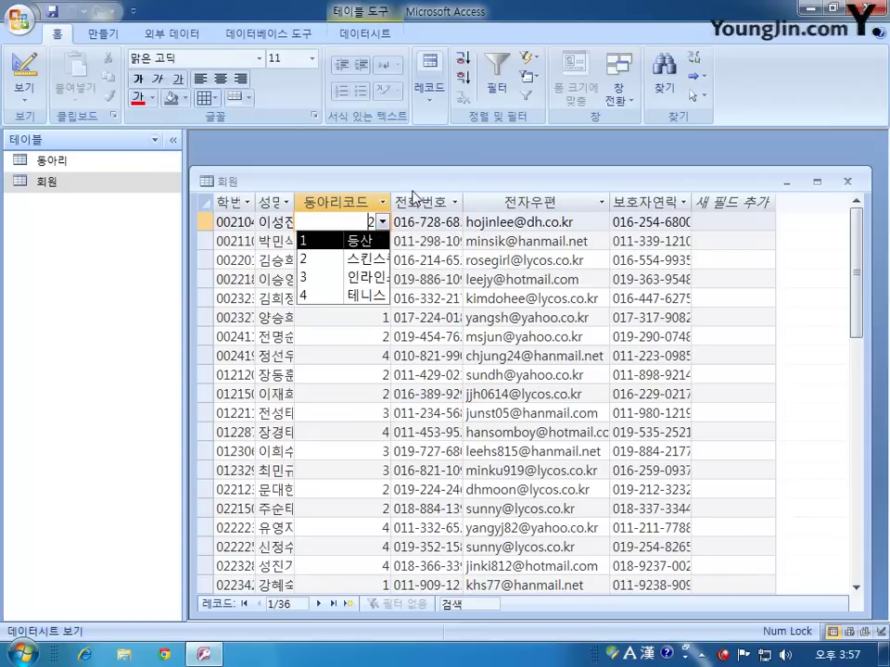
pyautogui.click(312, 136)
# - Set the 동아리코드 field's 열 너비 to 0cm in Design view, and switch to Datasheet view, saving the 회원 table
pyautogui.rightClick(93, 184)
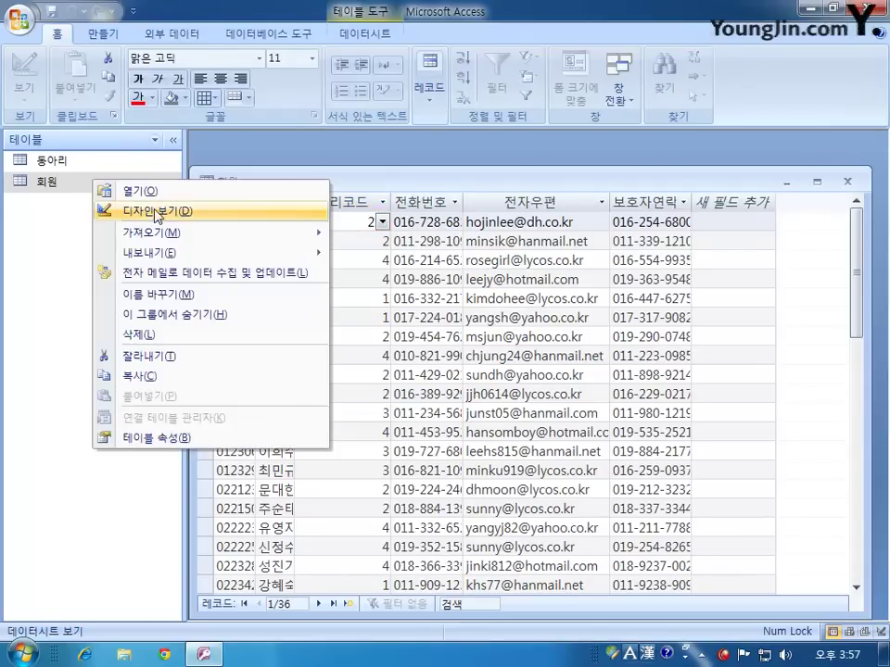
pyautogui.click(104, 209)
pyautogui.click(305, 256)
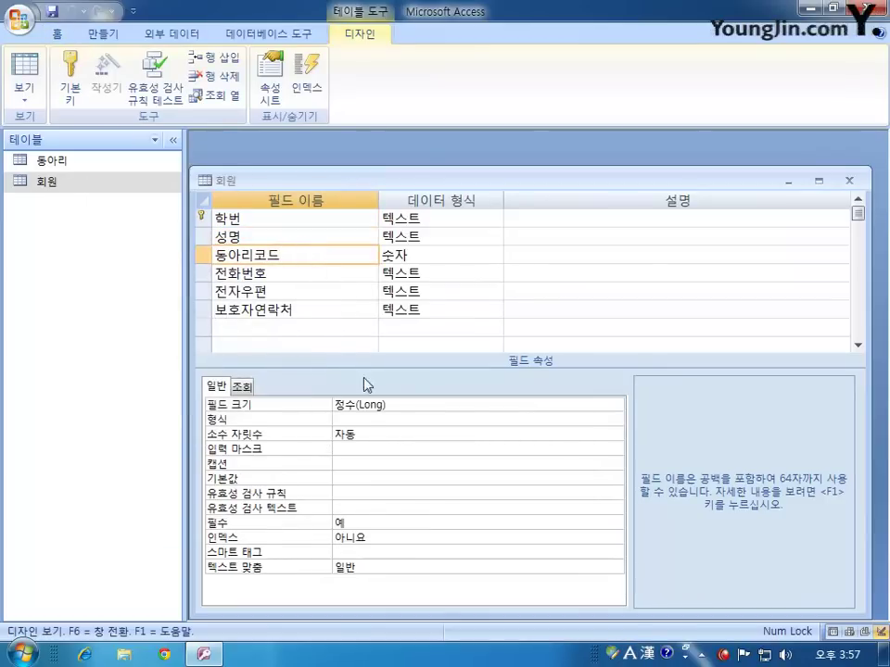
pyautogui.click(245, 388)
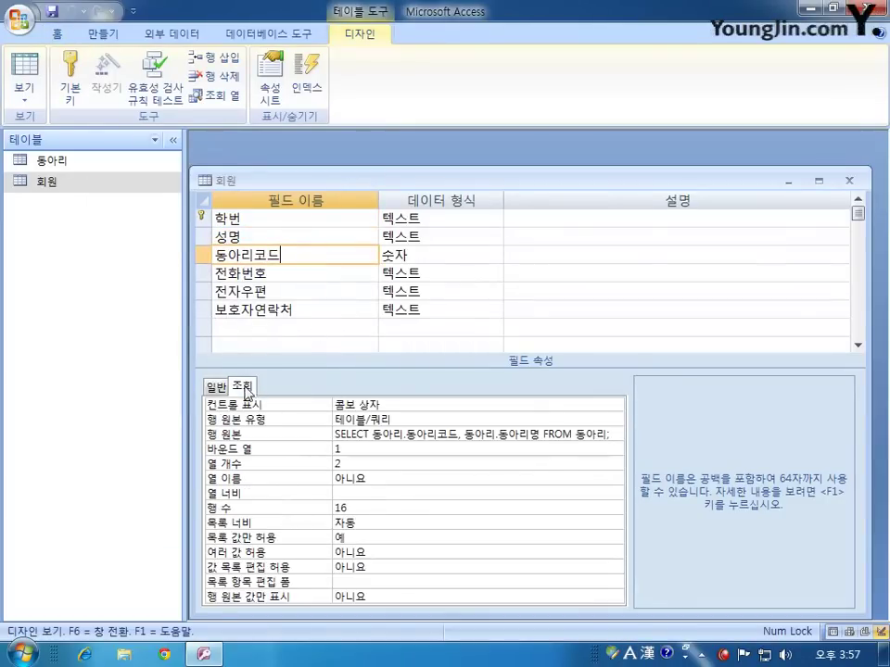
pyautogui.click(358, 463)
pyautogui.click(359, 495)
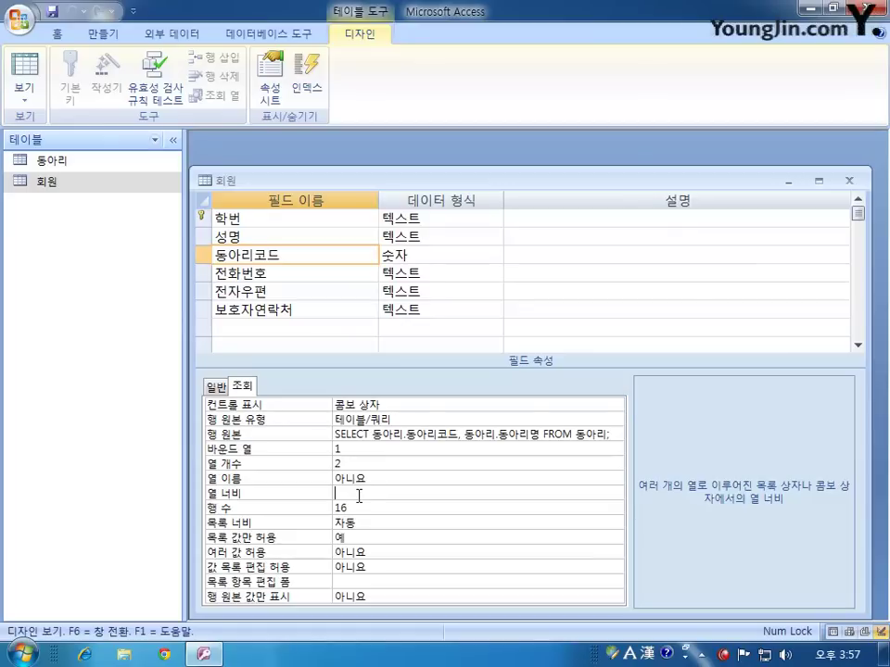
pyautogui.click(345, 449)
pyautogui.click(355, 493)
pyautogui.write('0cm')
pyautogui.click(355, 451)
pyautogui.click(370, 494)
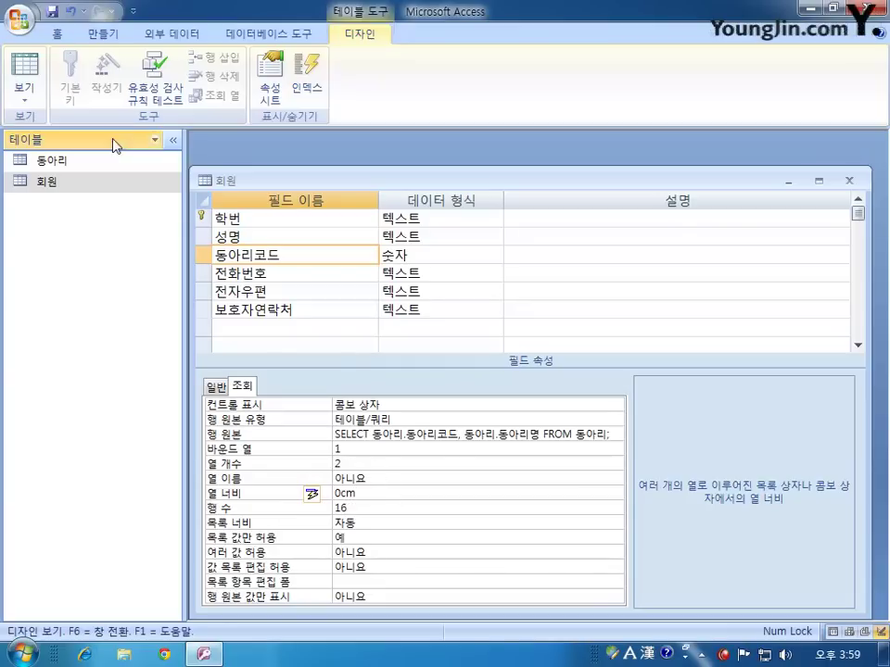
pyautogui.click(24, 67)
pyautogui.click(395, 372)
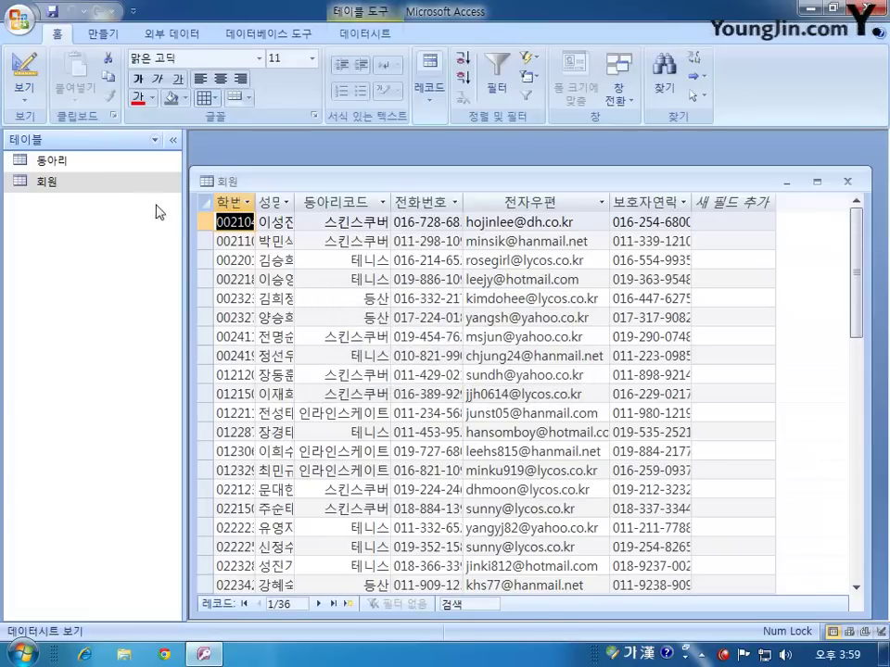
# - Examine the club names offered in the first record's 동아리코드 combo box, and close the 회원 table
pyautogui.click(342, 223)
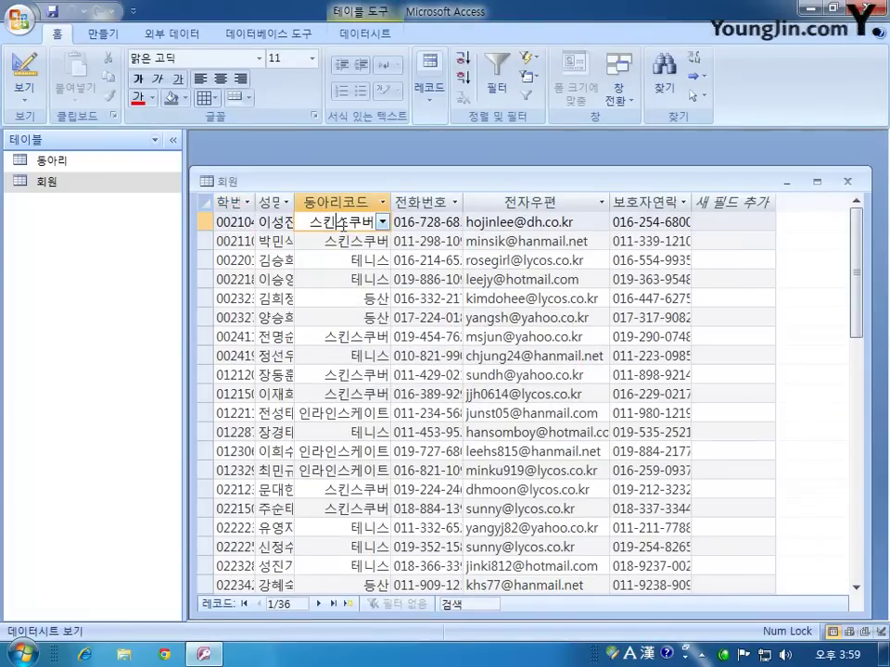
pyautogui.click(382, 223)
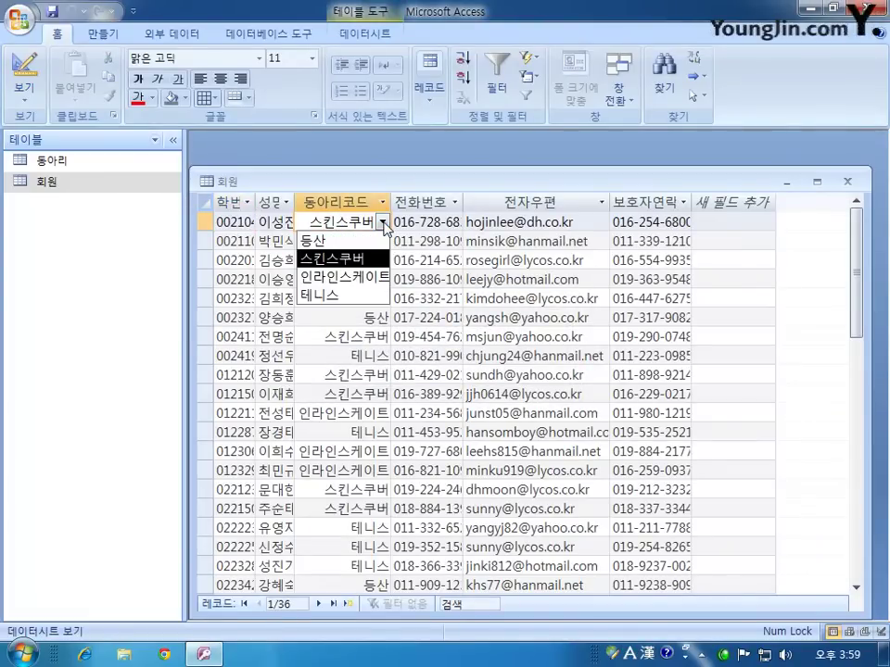
pyautogui.click(383, 223)
pyautogui.click(383, 224)
pyautogui.click(383, 223)
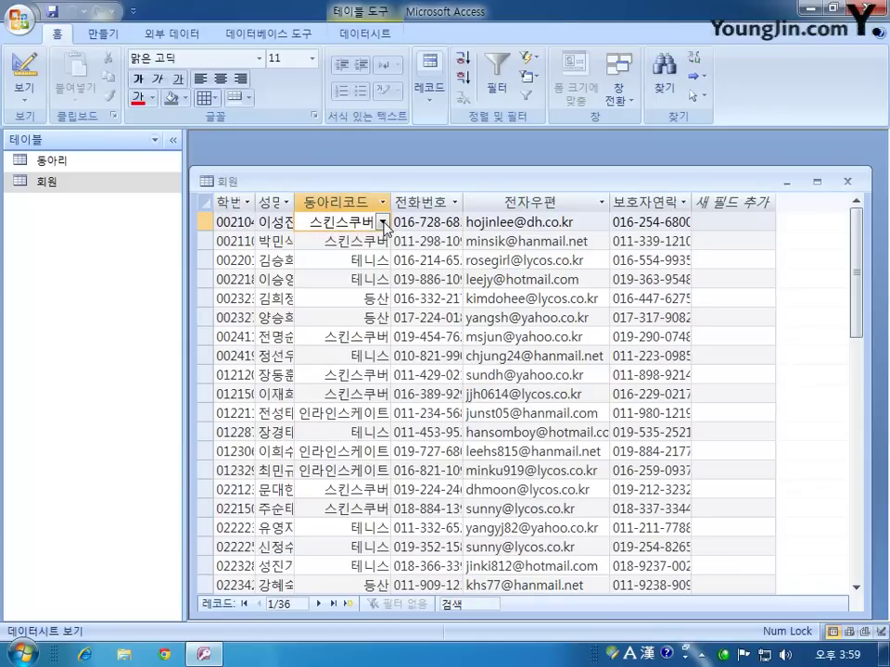
pyautogui.click(383, 223)
pyautogui.click(383, 223)
pyautogui.click(846, 182)
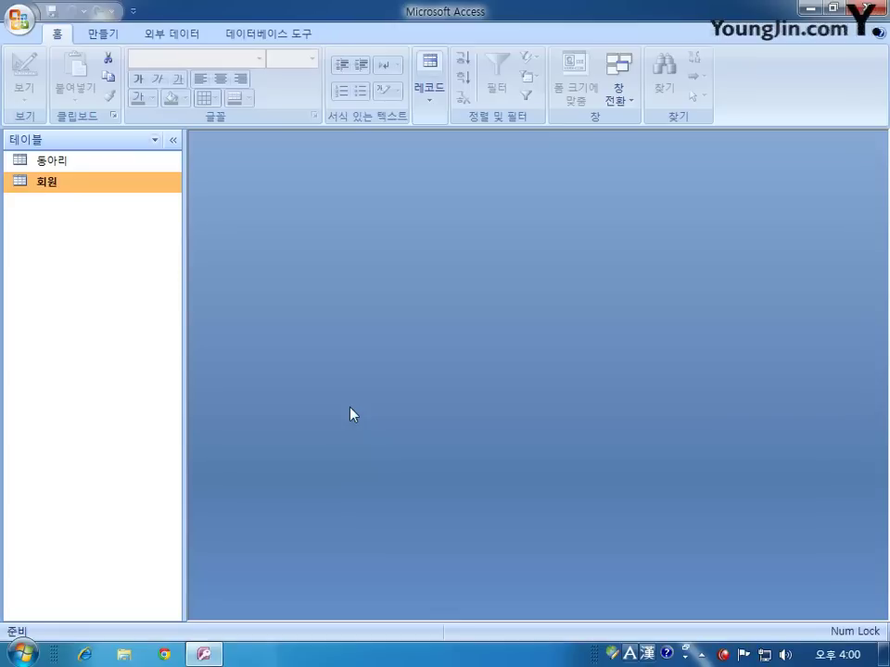
# - Open the 출제유형2 database from the Section02 folder and enable its blocked content
pyautogui.click(19, 19)
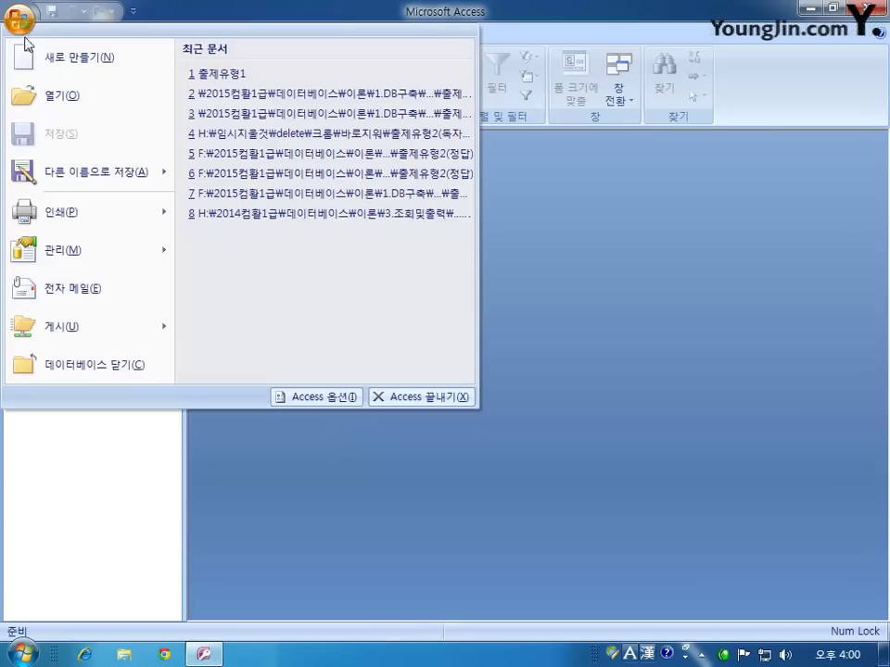
pyautogui.click(58, 96)
pyautogui.click(326, 216)
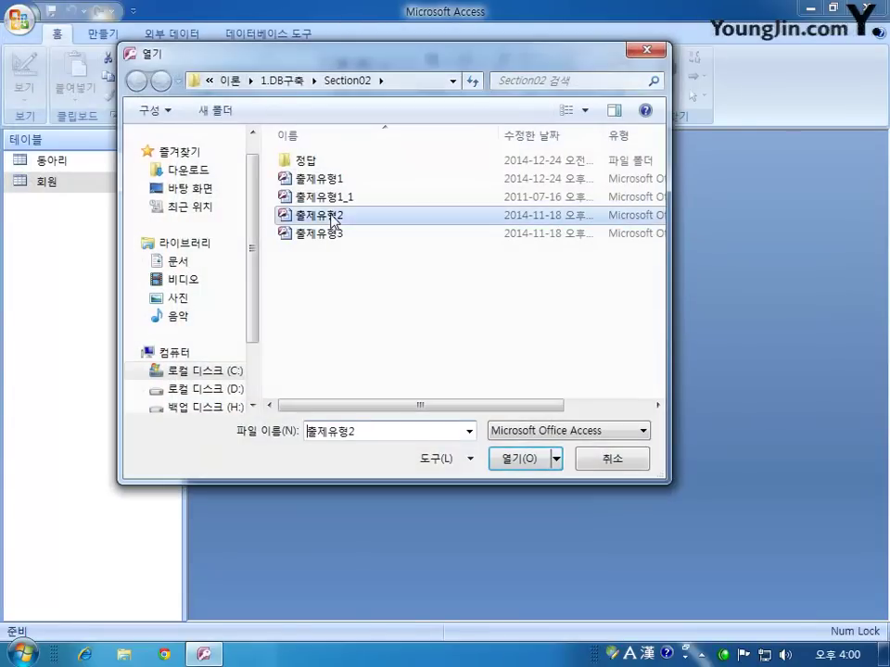
pyautogui.doubleClick(331, 218)
pyautogui.click(413, 145)
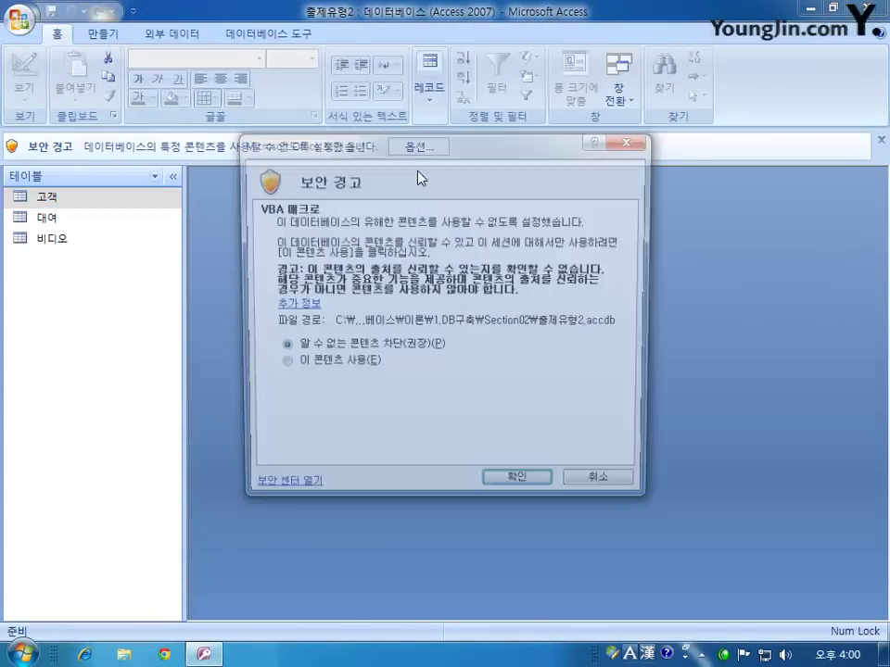
pyautogui.click(326, 368)
pyautogui.click(506, 489)
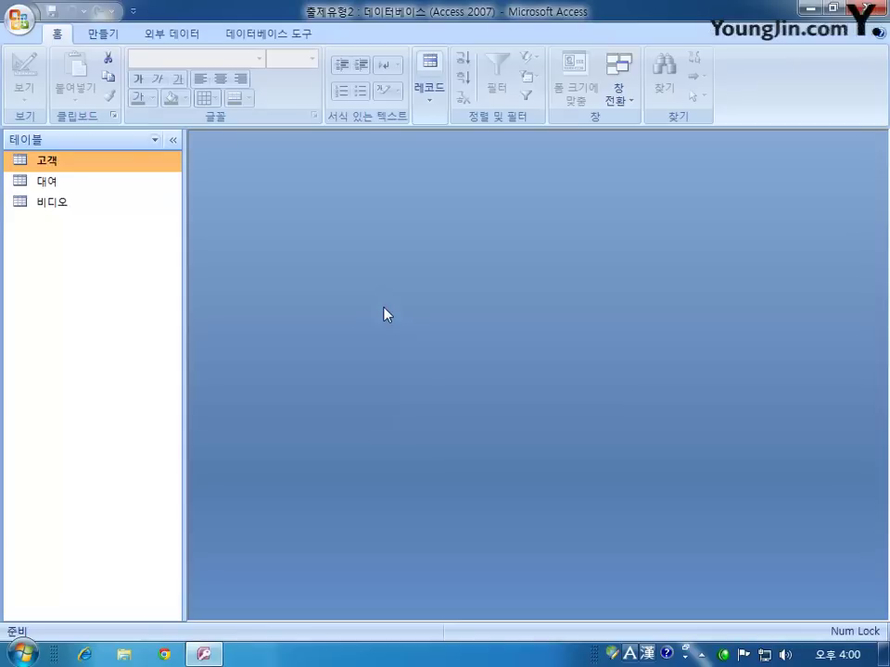
# - Open the 대여 table in Design view and set the 고객코드 field's 컨트롤 표시 lookup property to 콤보 상자
pyautogui.rightClick(80, 181)
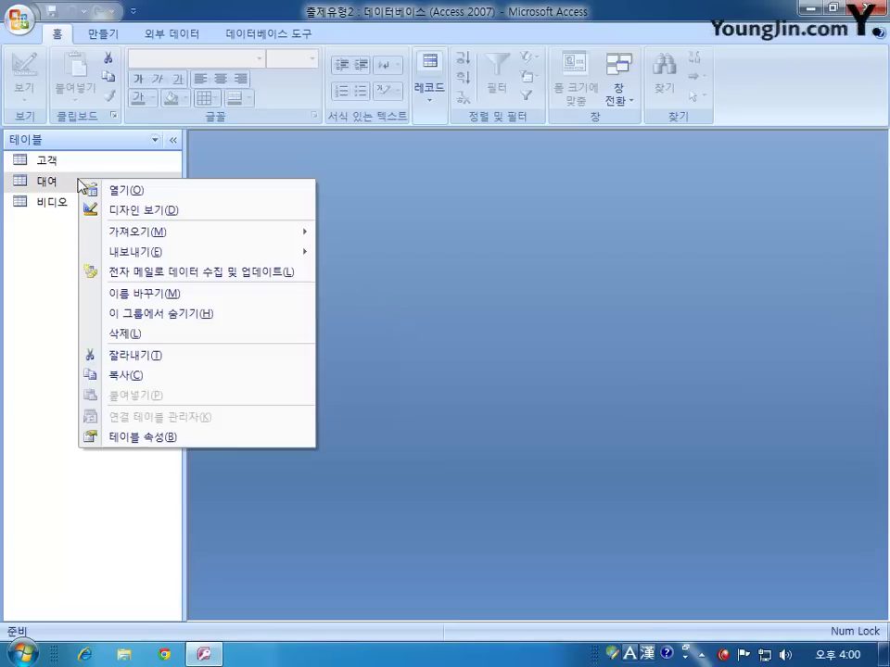
pyautogui.click(129, 214)
pyautogui.click(273, 219)
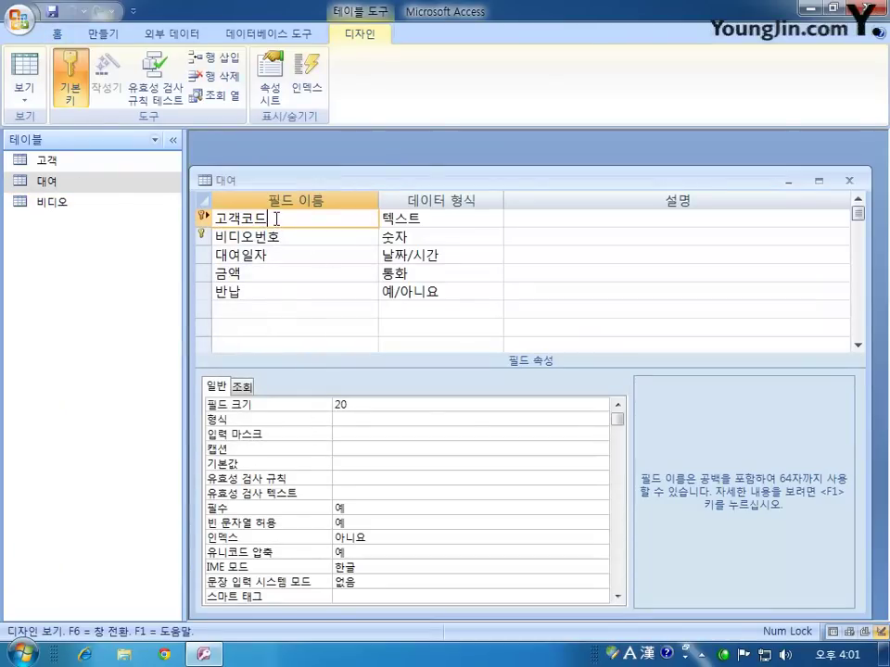
pyautogui.click(243, 388)
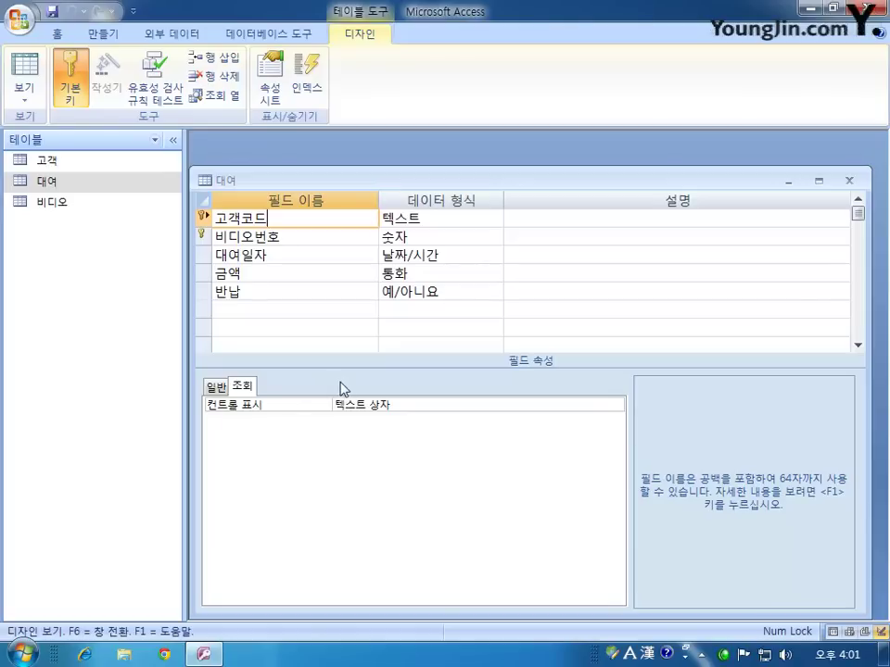
pyautogui.click(546, 408)
pyautogui.click(616, 405)
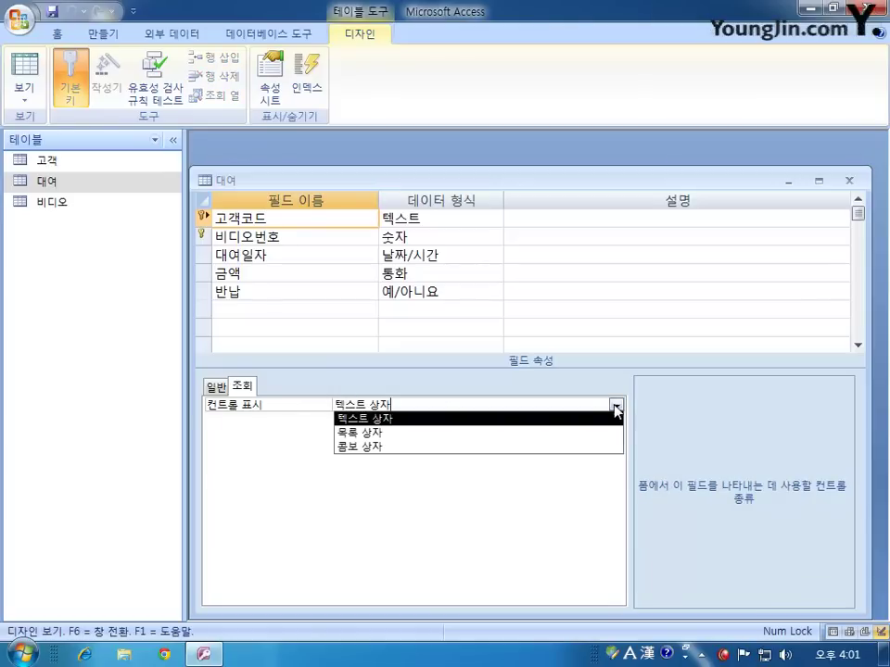
pyautogui.click(538, 447)
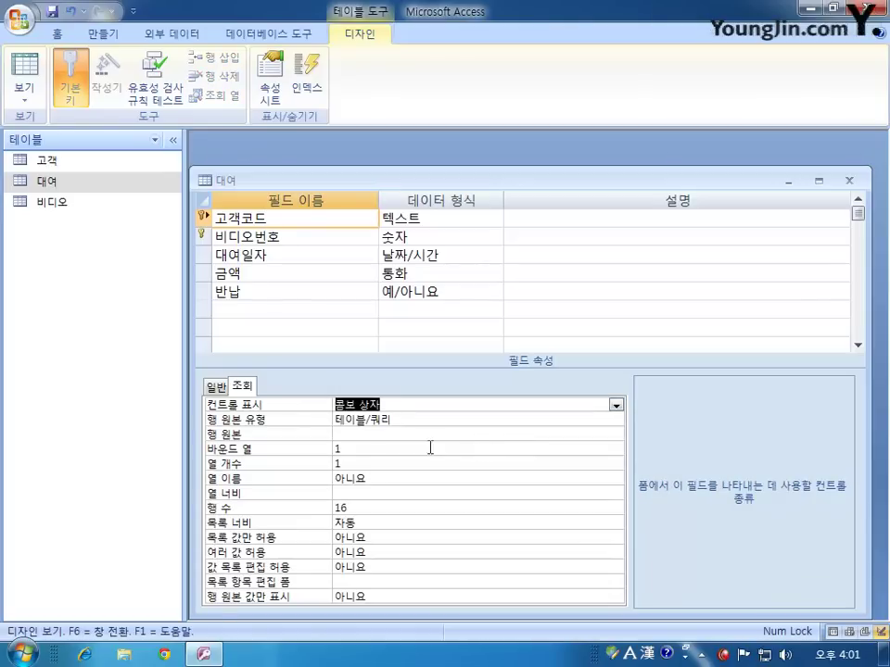
# - Start building a query for the 고객코드 field's 행 원본 and add the 고객 table to it
pyautogui.click(384, 433)
pyautogui.click(617, 434)
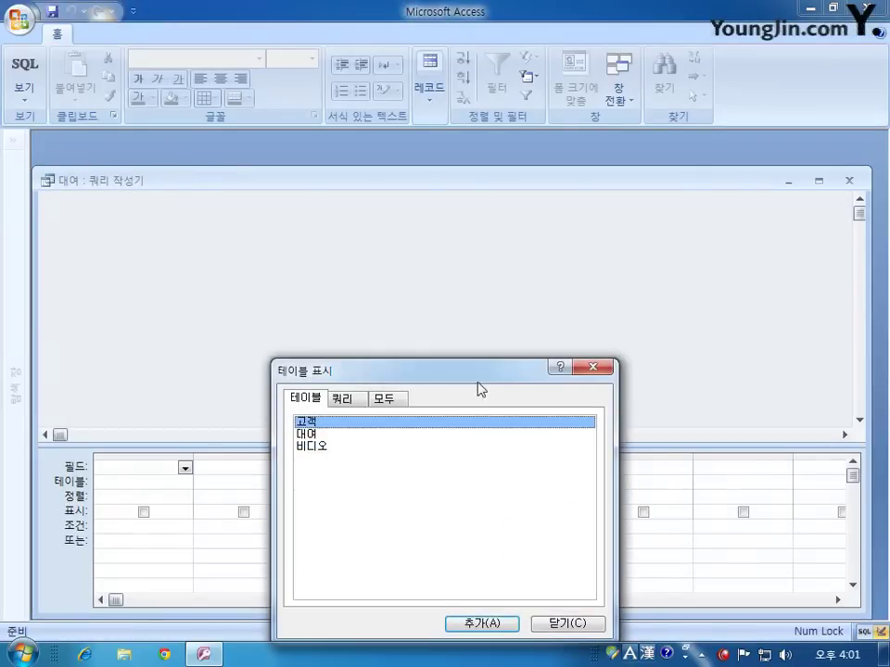
pyautogui.moveTo(447, 293); pyautogui.dragTo(444, 263)
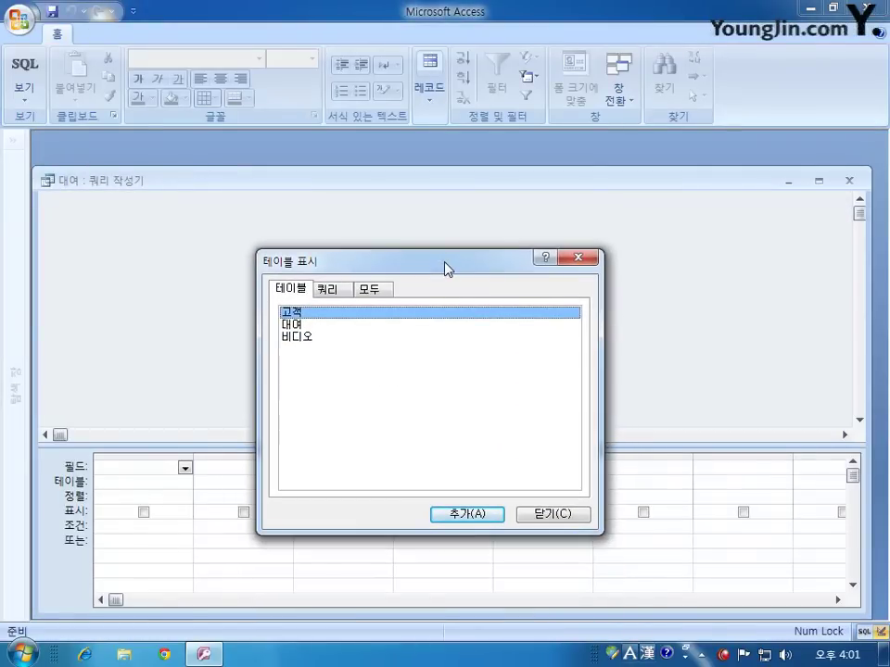
pyautogui.click(476, 516)
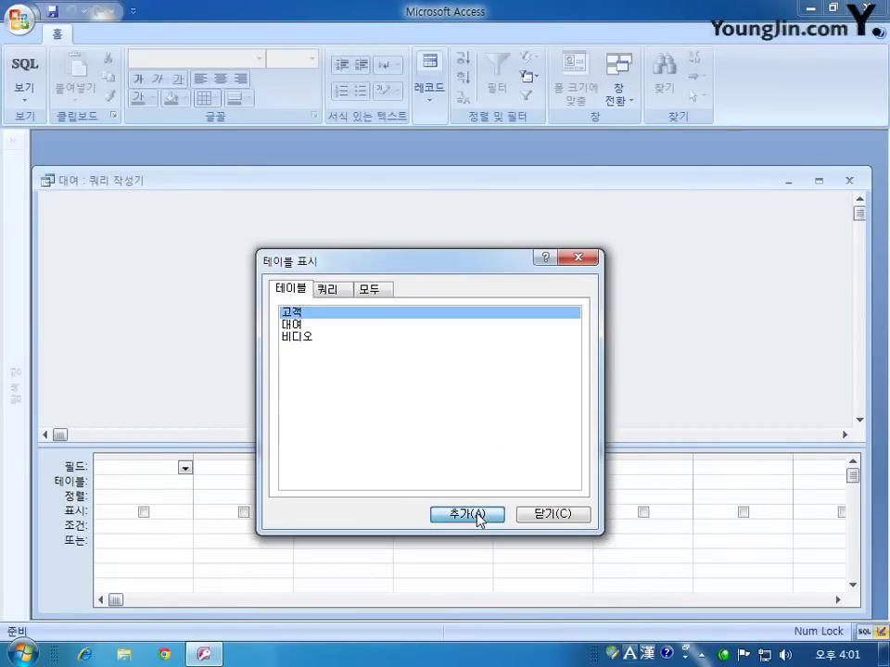
pyautogui.click(560, 515)
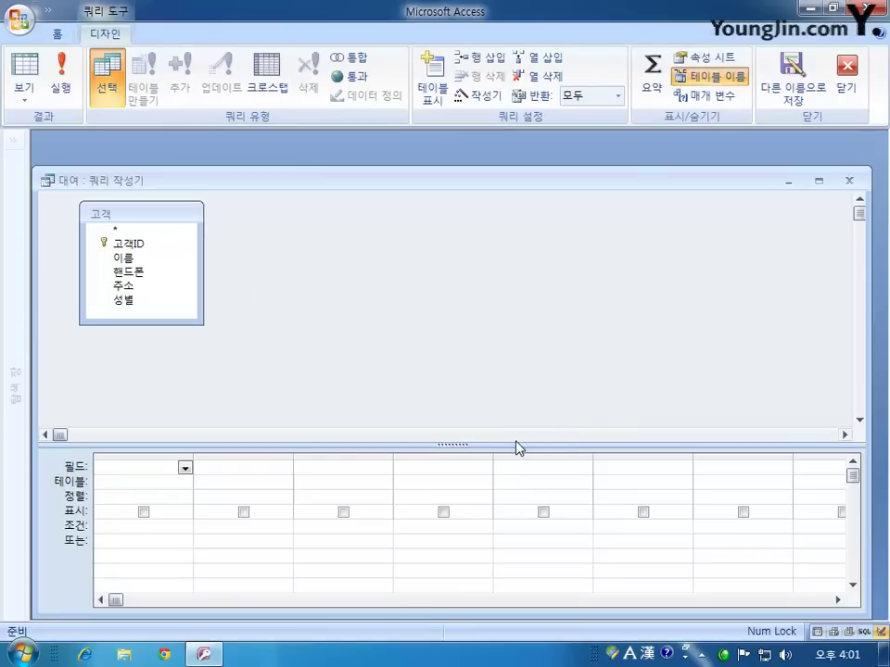
# - Add the 고객ID, 이름 and 핸드폰 fields to the row source query, and close the query builder, saving the changes
pyautogui.click(144, 246)
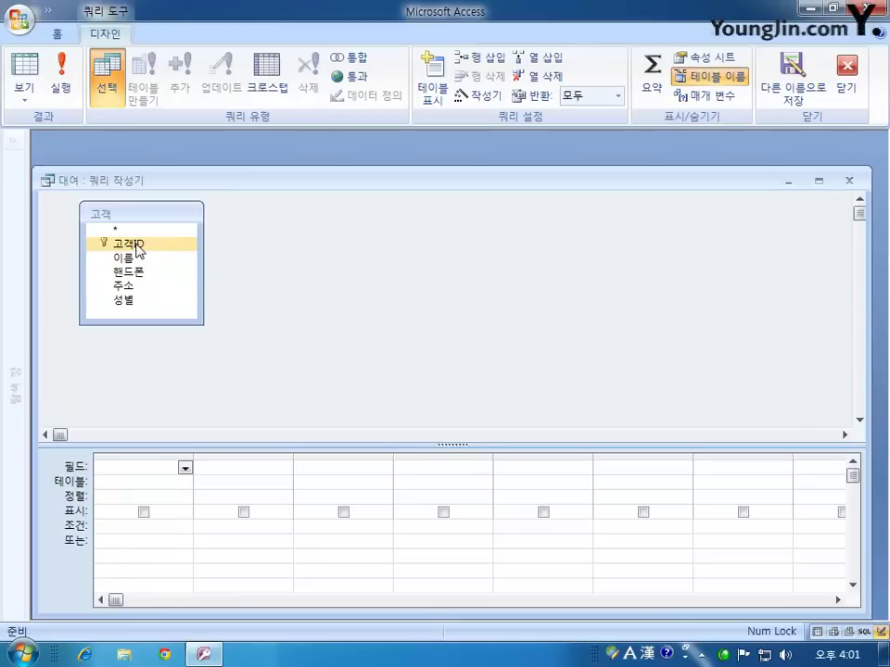
pyautogui.doubleClick(136, 245)
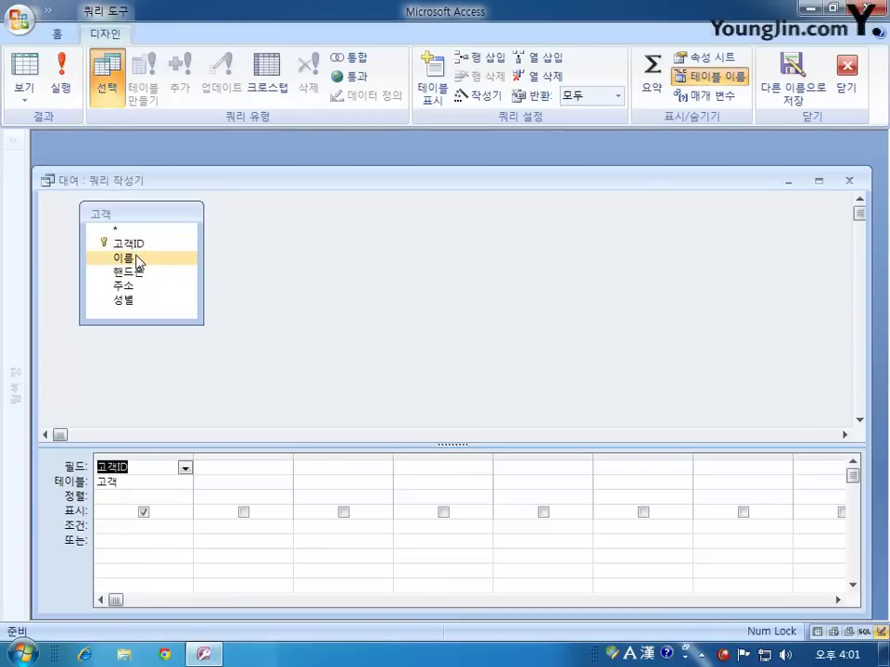
pyautogui.doubleClick(135, 259)
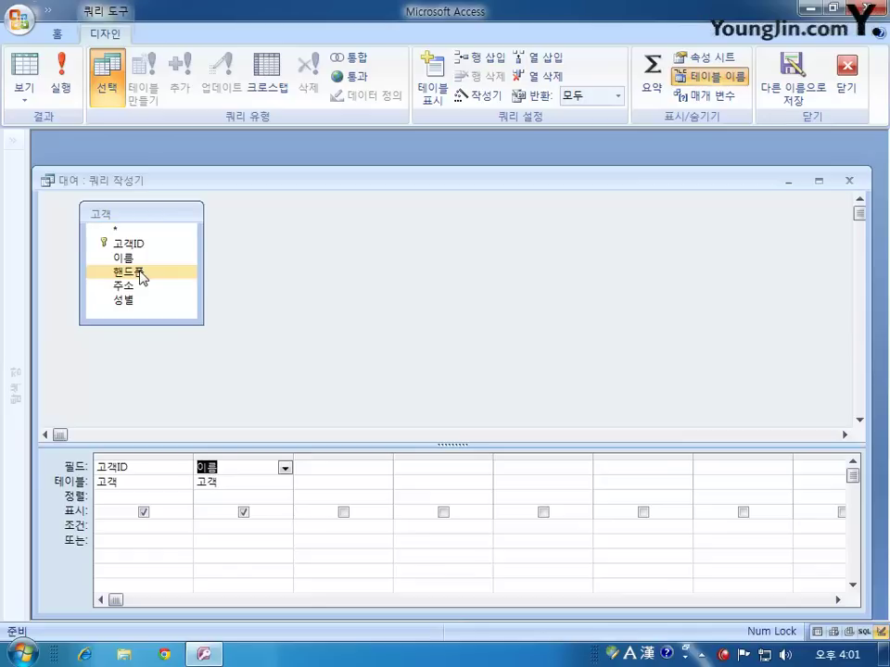
pyautogui.doubleClick(139, 273)
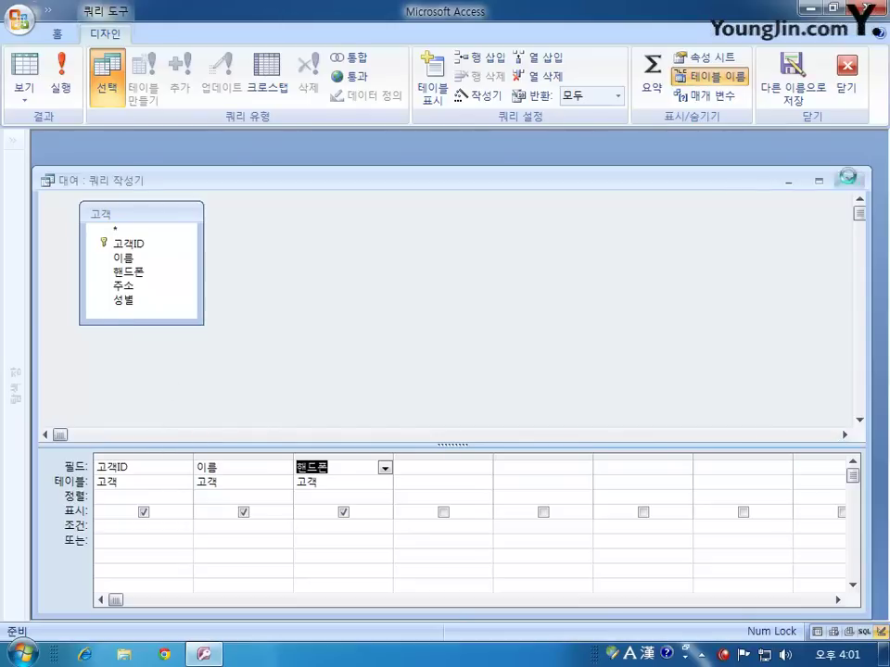
pyautogui.click(848, 180)
pyautogui.click(360, 390)
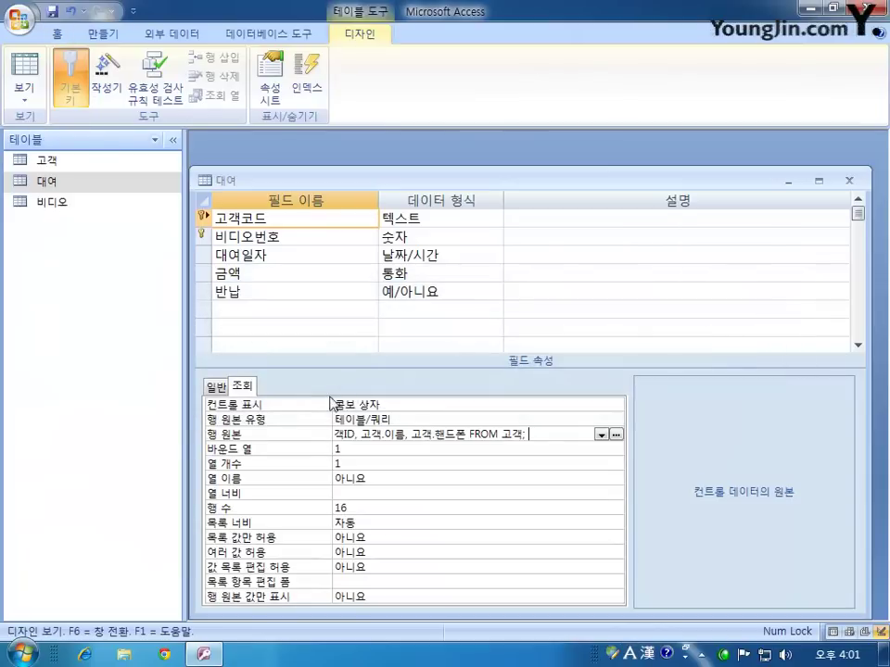
# - Check the 고객코드 field's 행 원본 statement and 바운드 열, and set its 열 개수 to 3
pyautogui.moveTo(535, 435); pyautogui.dragTo(272, 419)
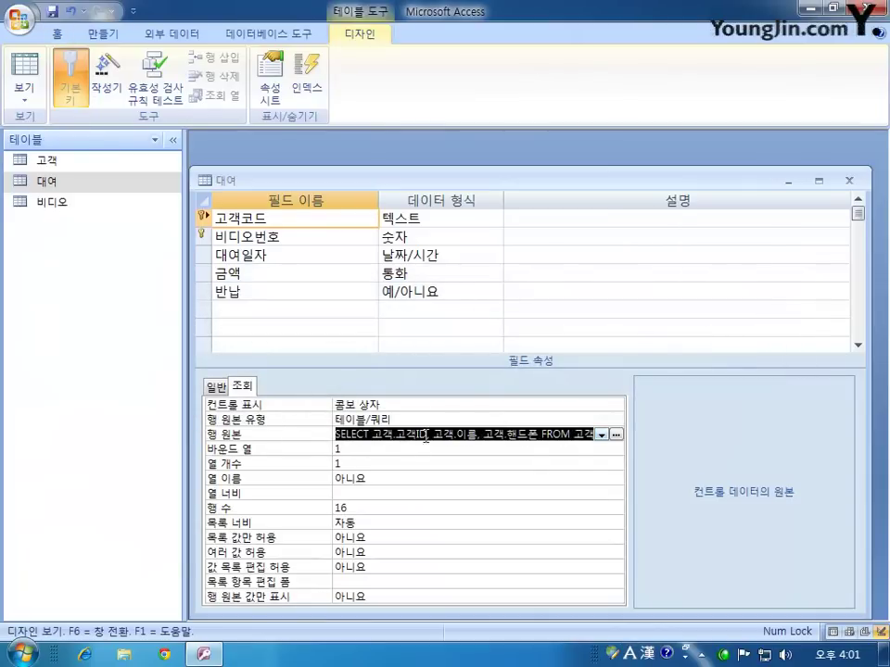
pyautogui.click(489, 435)
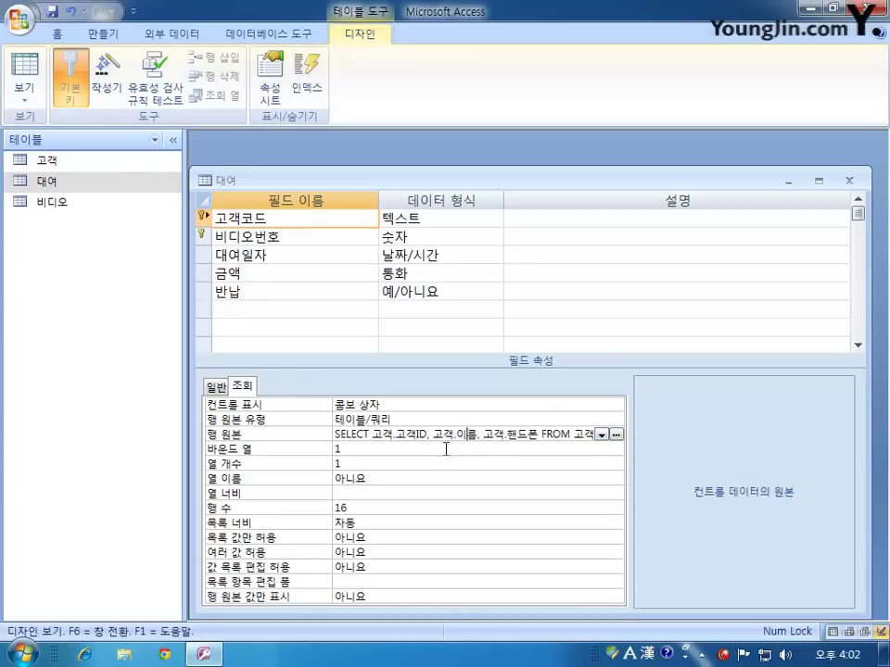
pyautogui.click(378, 450)
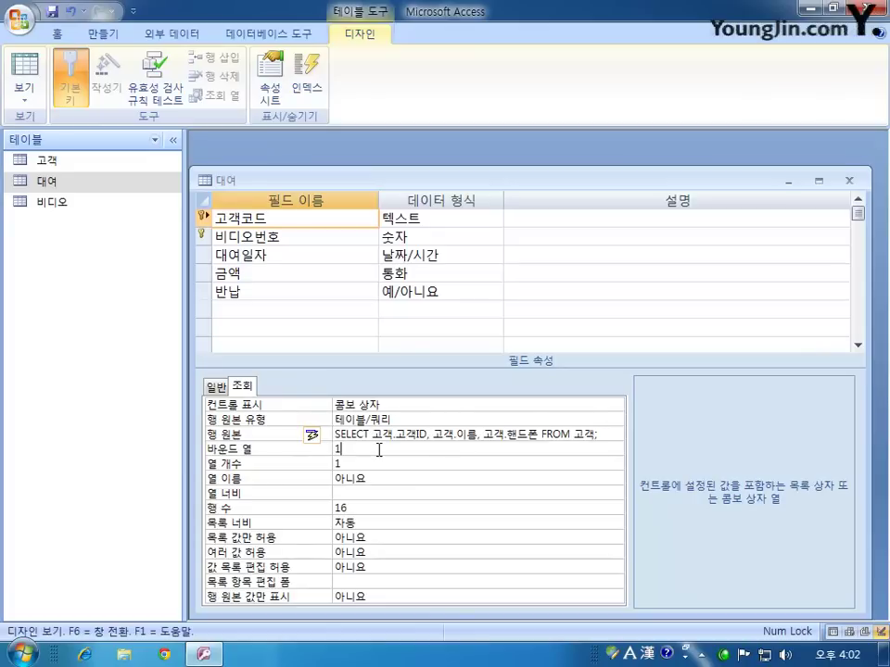
pyautogui.click(53, 11)
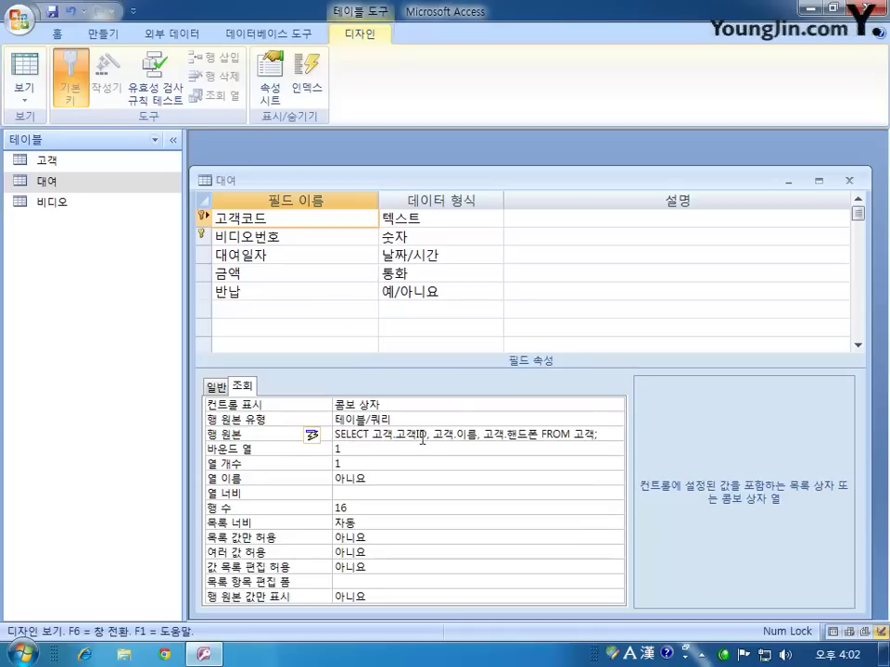
pyautogui.press('Down')
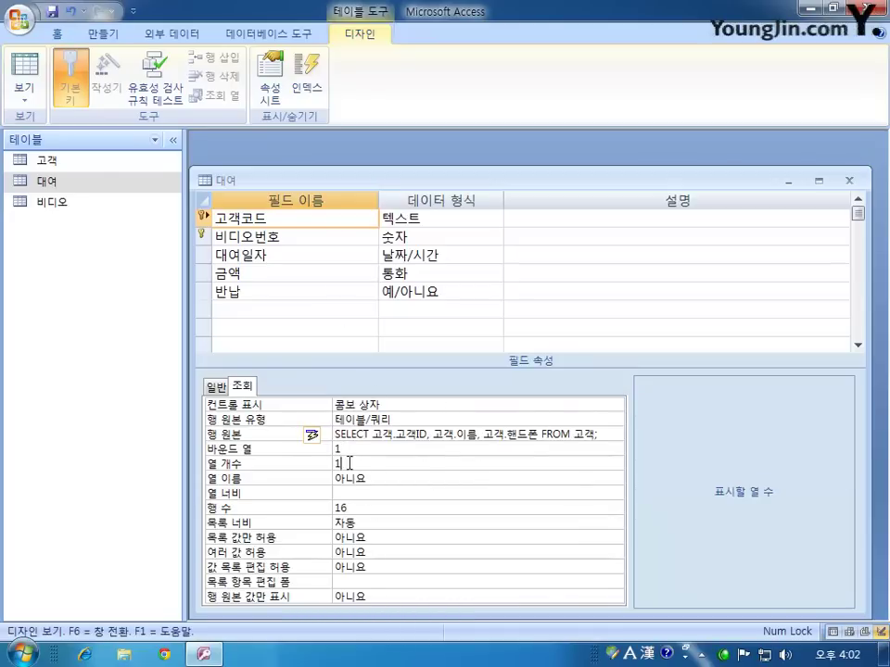
pyautogui.write('3')
# - Set the 고객코드 field's 열 너비 to 0cm;2cm;3cm for the three row source columns
pyautogui.moveTo(396, 434); pyautogui.dragTo(422, 429)
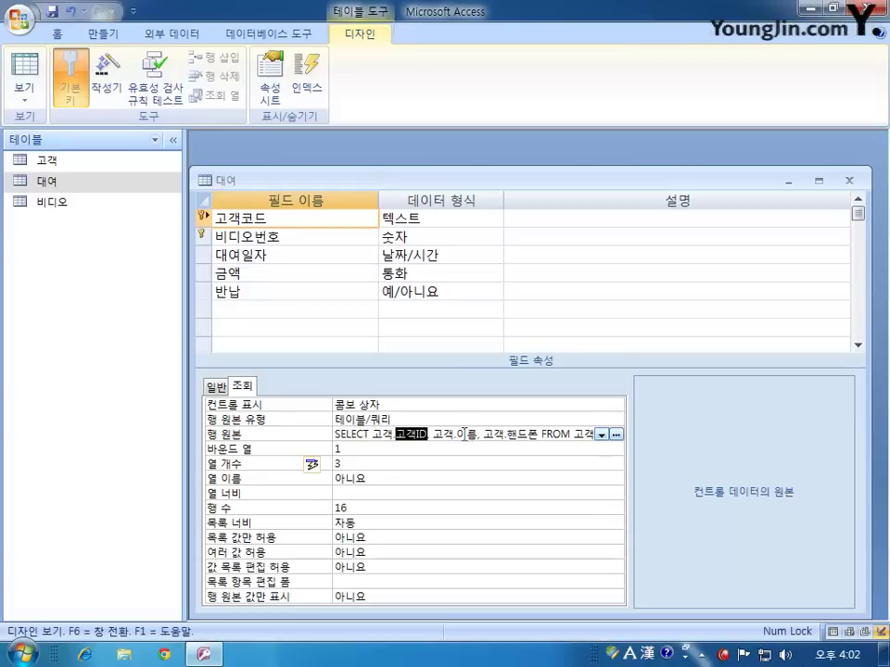
pyautogui.click(464, 435)
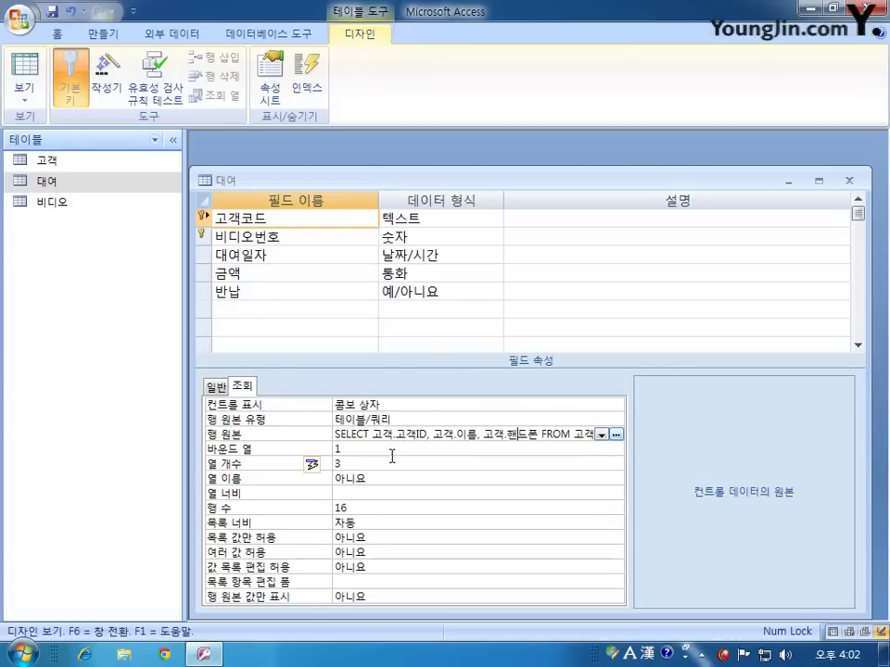
pyautogui.click(365, 493)
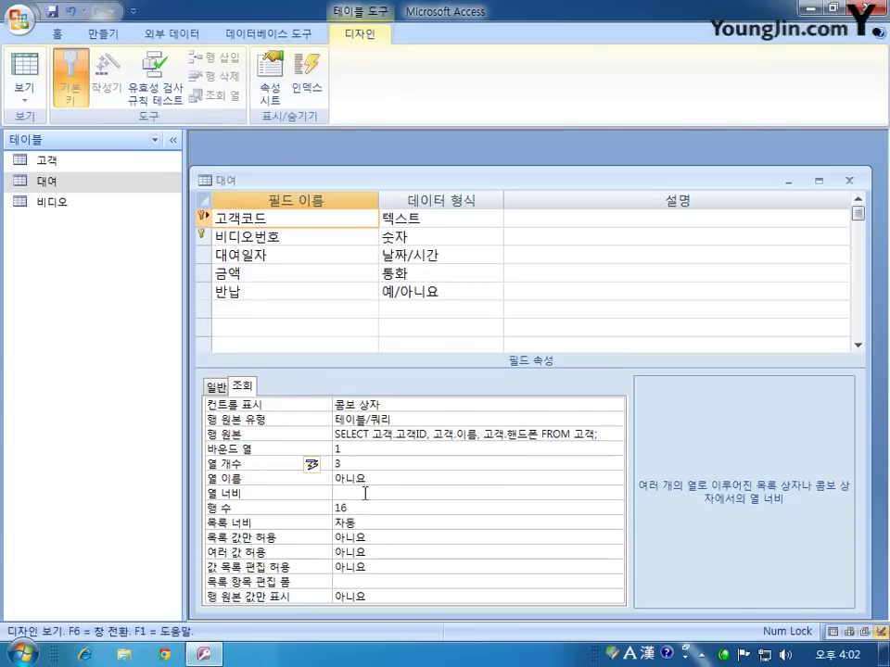
pyautogui.write('0;')
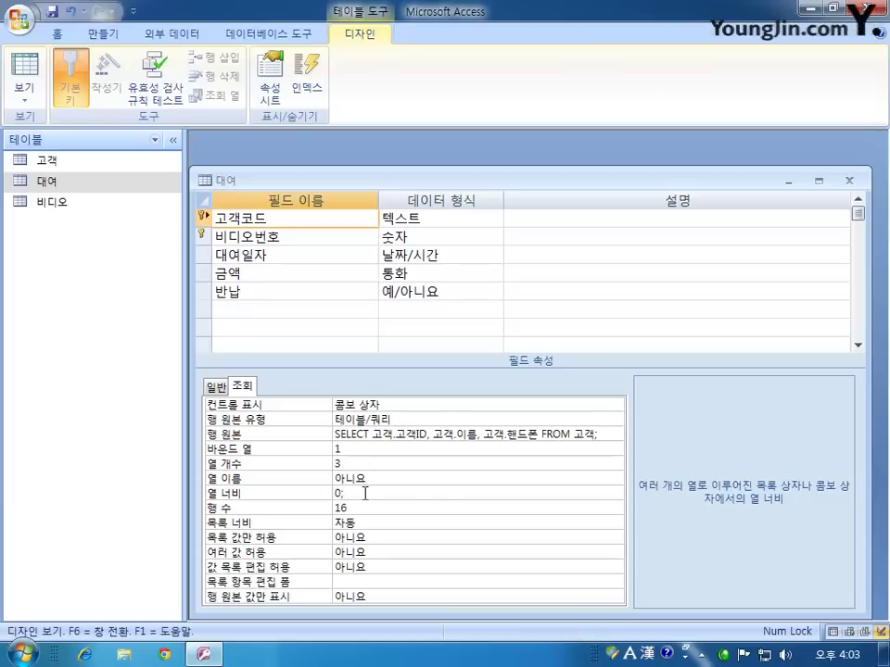
pyautogui.press('BackSpace')
pyautogui.press('BackSpace')
pyautogui.write('2;3')
pyautogui.click(389, 477)
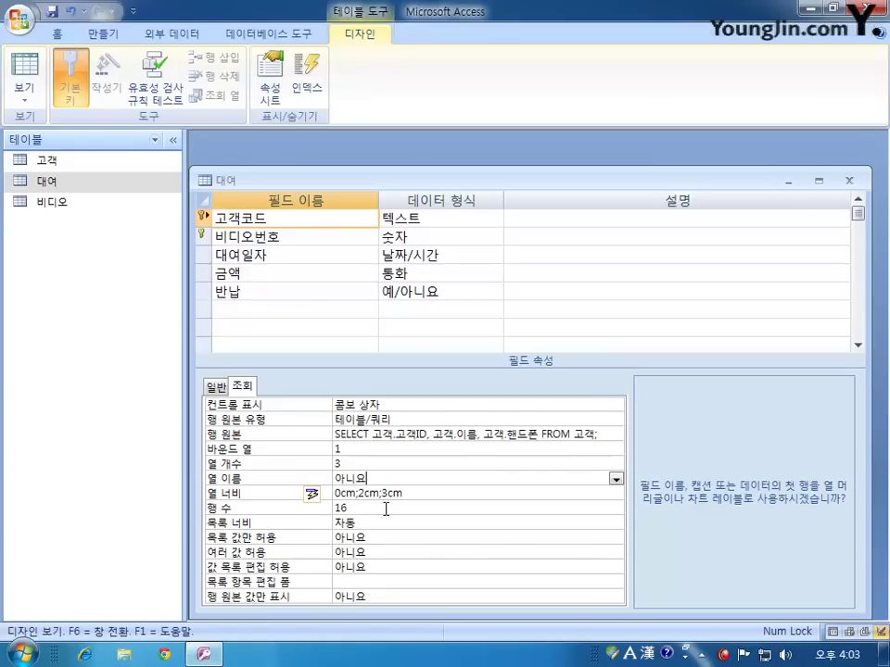
# - Set the 고객코드 field's 목록 너비 to 5cm and its 목록 값만 허용 to 예
pyautogui.click(328, 525)
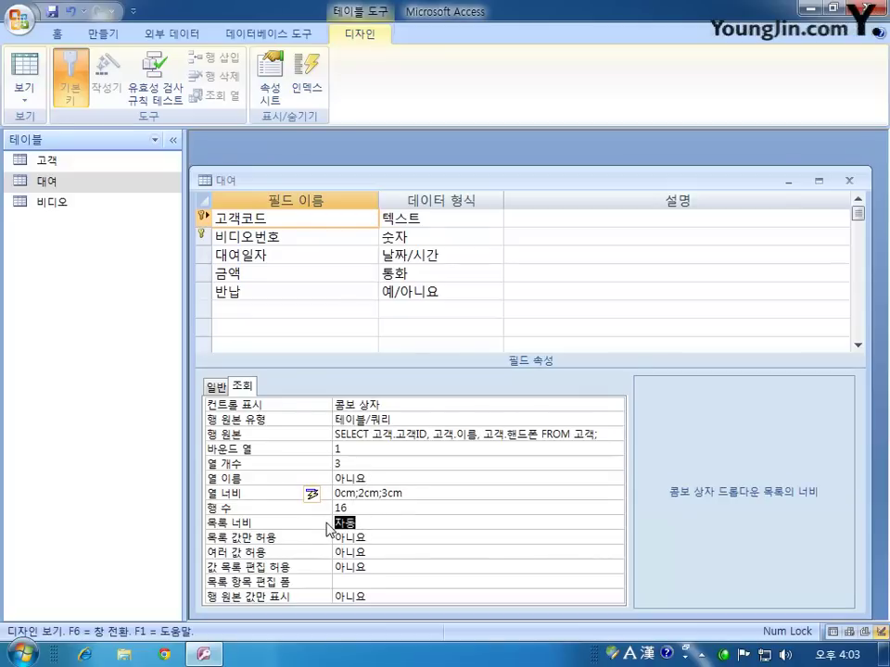
pyautogui.write('5')
pyautogui.doubleClick(378, 537)
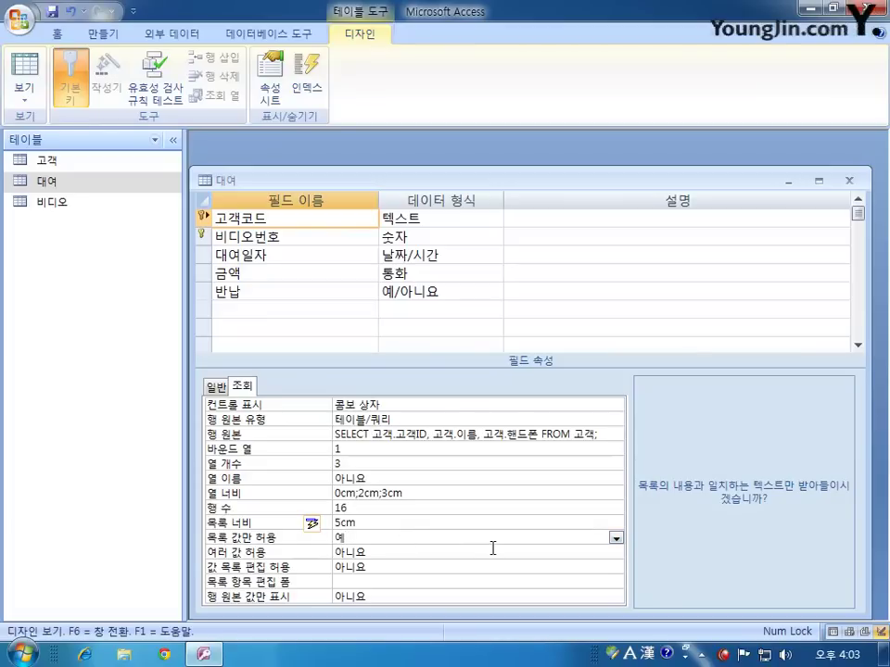
pyautogui.click(616, 538)
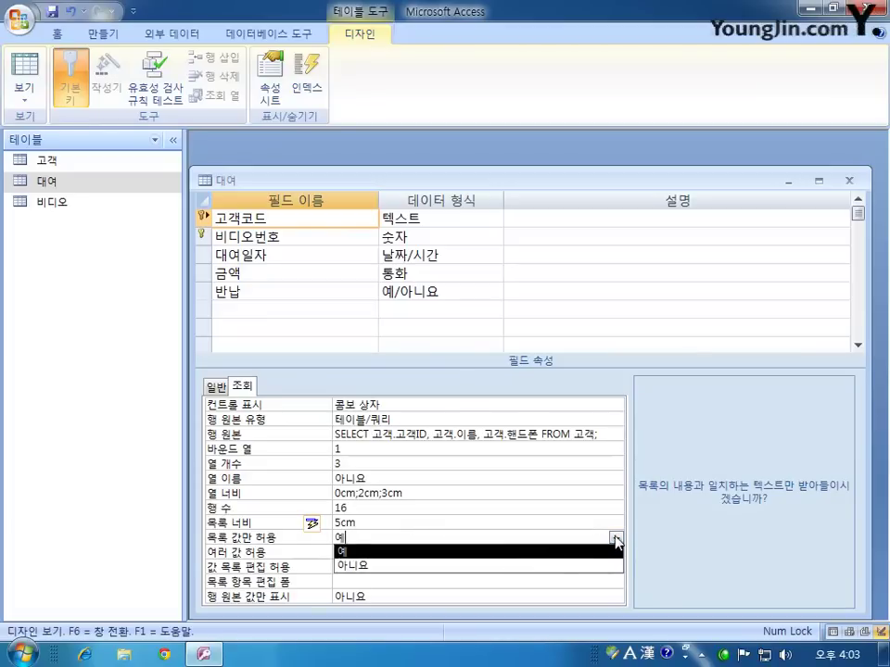
pyautogui.click(525, 553)
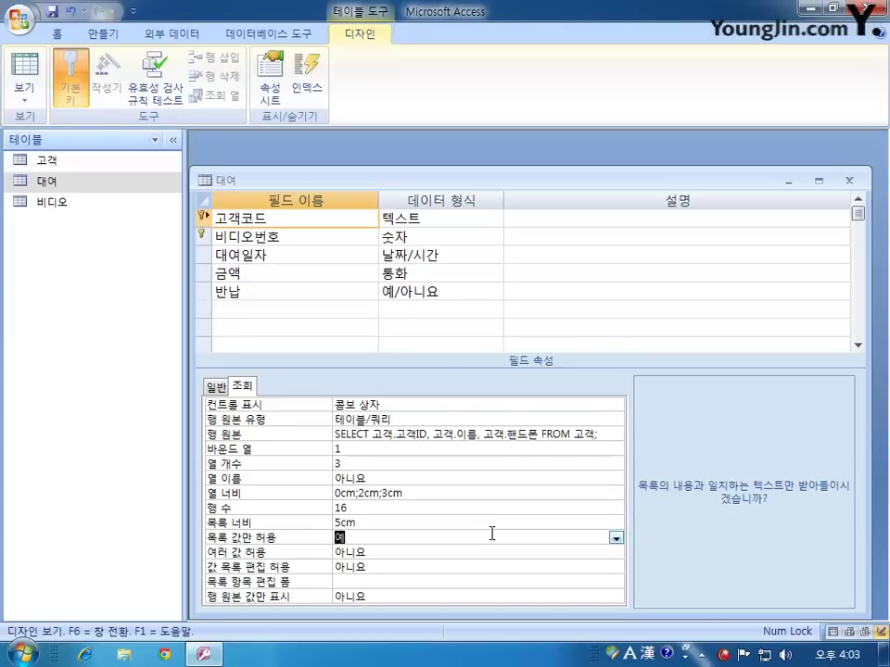
# - Save and close the 대여 table, and reopen it in Datasheet view to check the first record's 고객코드 combo box list
pyautogui.click(848, 180)
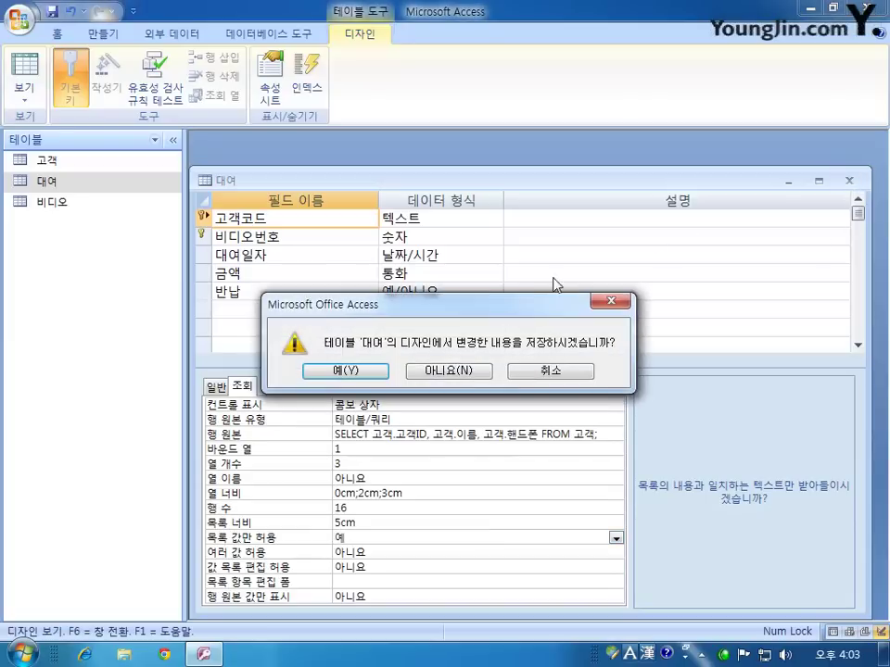
pyautogui.click(380, 370)
pyautogui.doubleClick(49, 182)
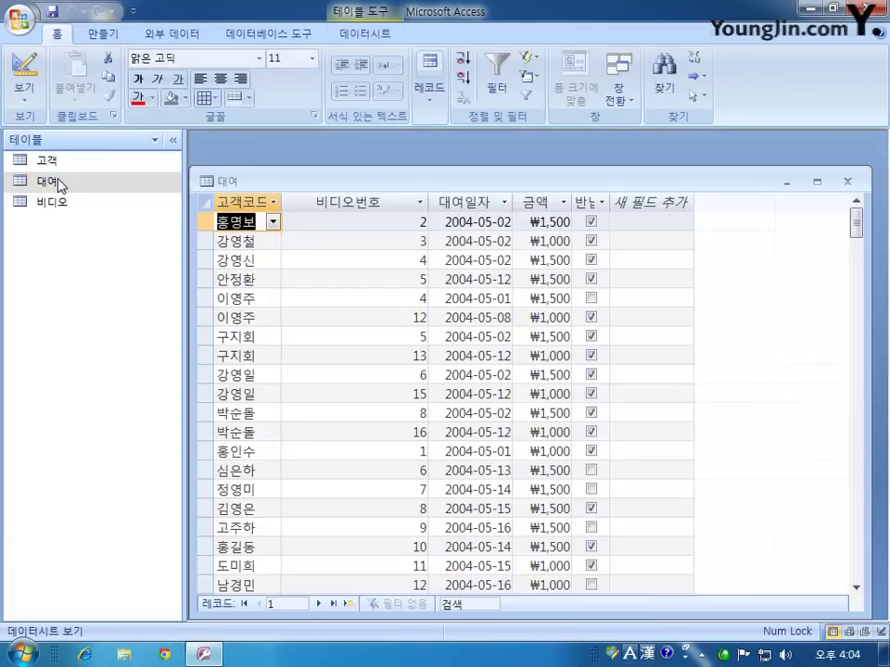
pyautogui.click(273, 223)
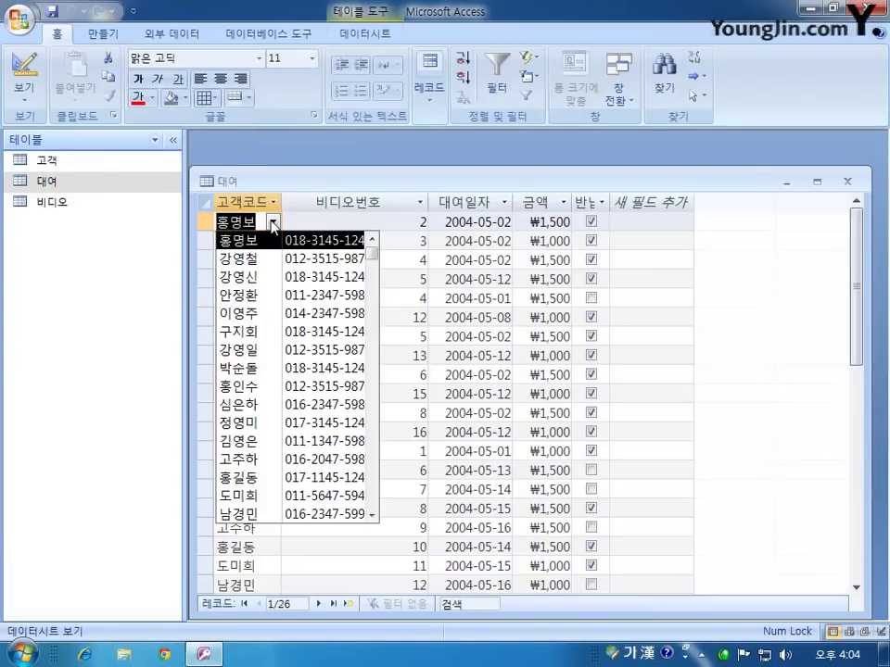
# - Compare the customer records in the 고객 table with the first record's 고객코드 combo box list in the 대여 table
pyautogui.click(358, 183)
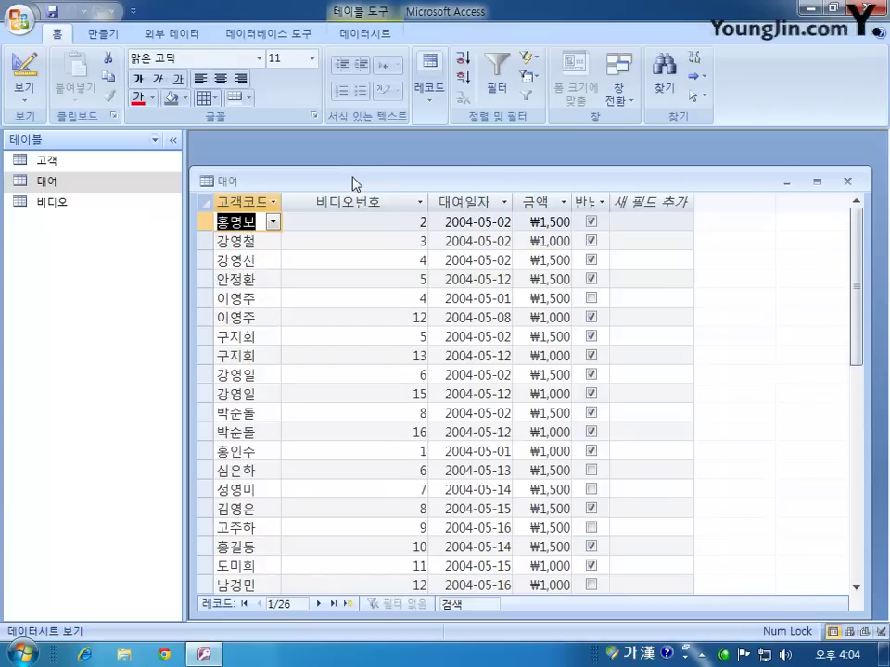
pyautogui.click(72, 166)
pyautogui.doubleClick(72, 166)
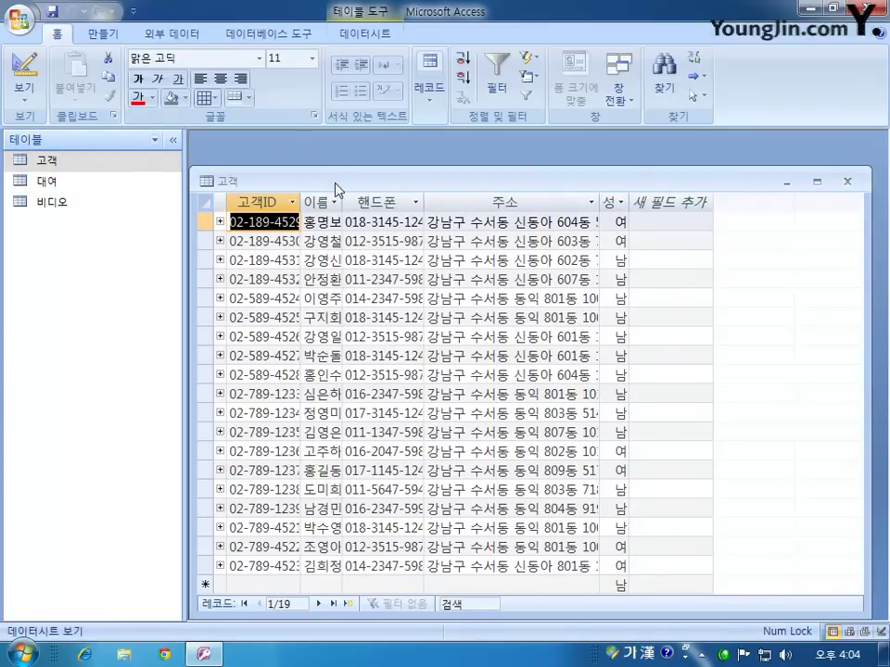
pyautogui.click(847, 181)
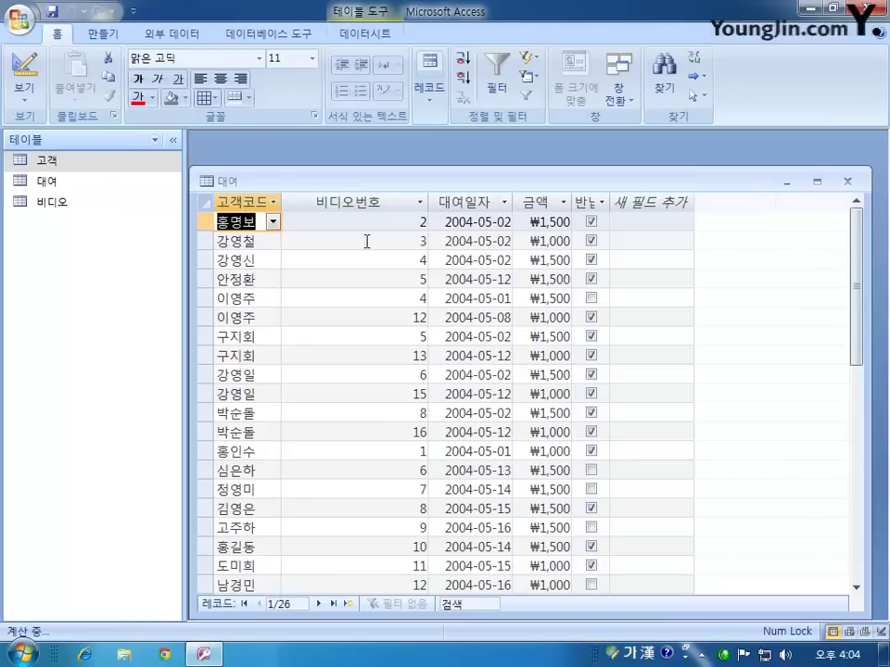
pyautogui.click(278, 224)
pyautogui.click(271, 222)
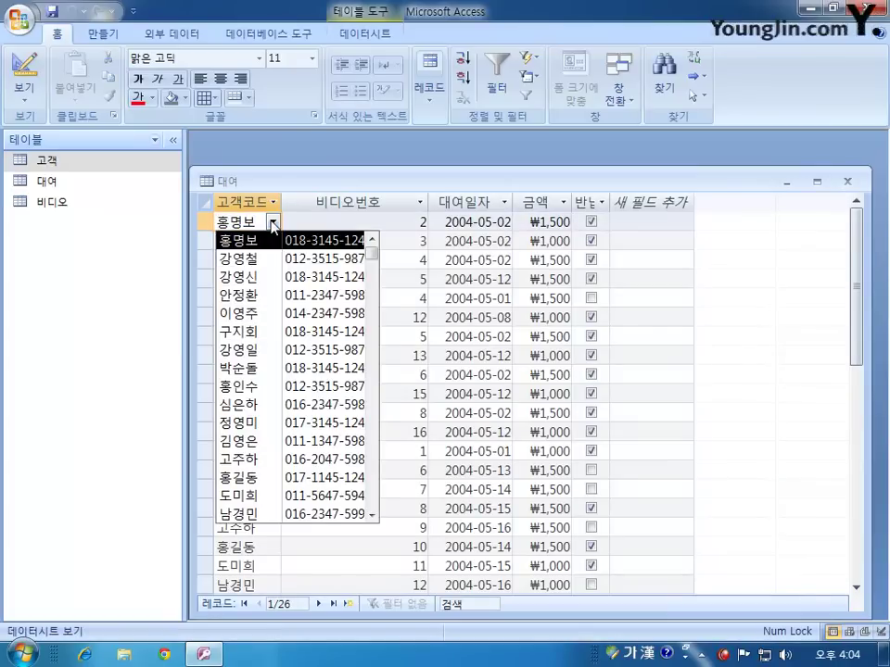
pyautogui.click(324, 183)
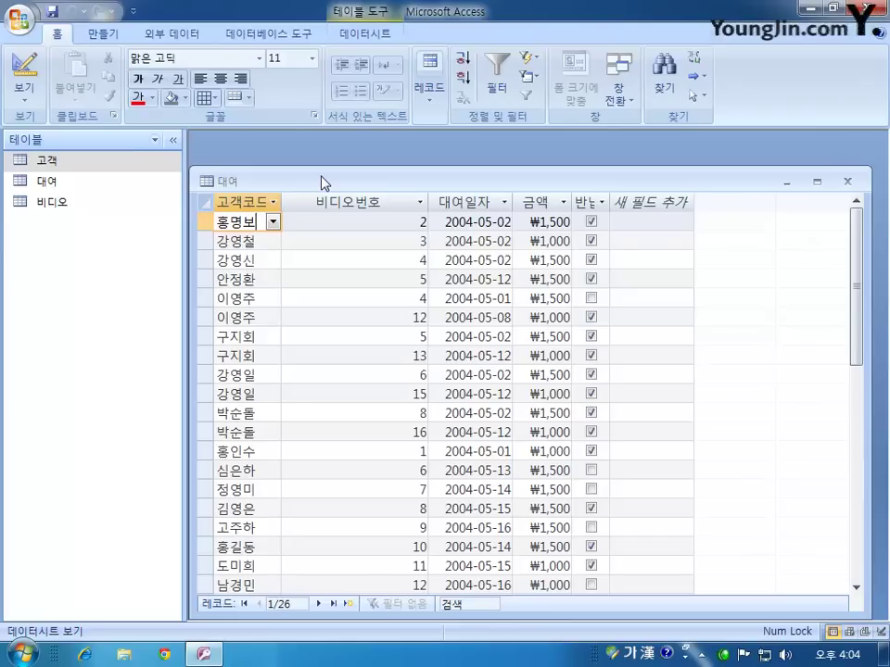
# - Close the 대여 table, then open the 출제유형3 database and enable its blocked content
pyautogui.click(846, 182)
pyautogui.click(23, 26)
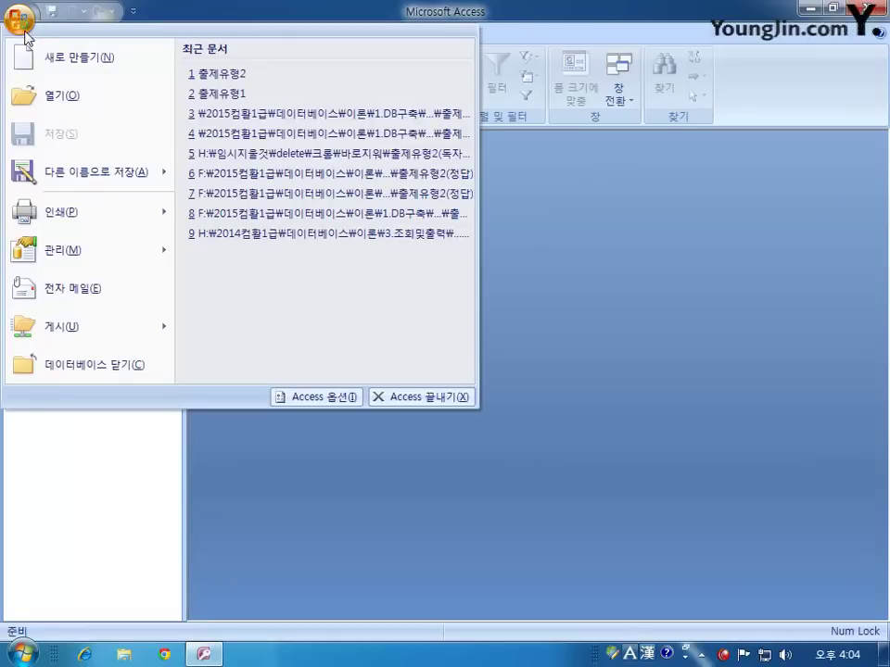
pyautogui.click(56, 98)
pyautogui.doubleClick(326, 233)
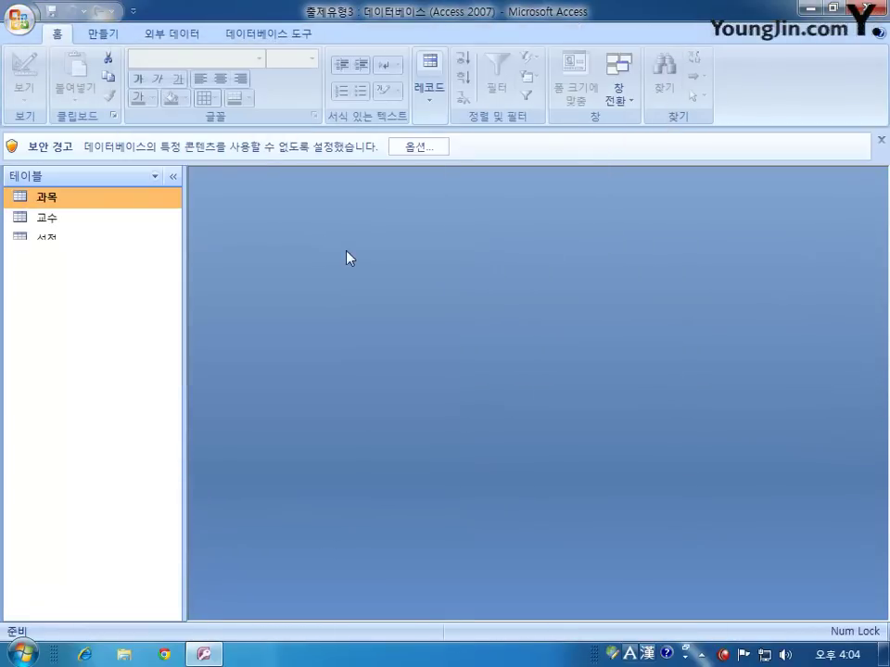
pyautogui.click(418, 147)
pyautogui.click(280, 365)
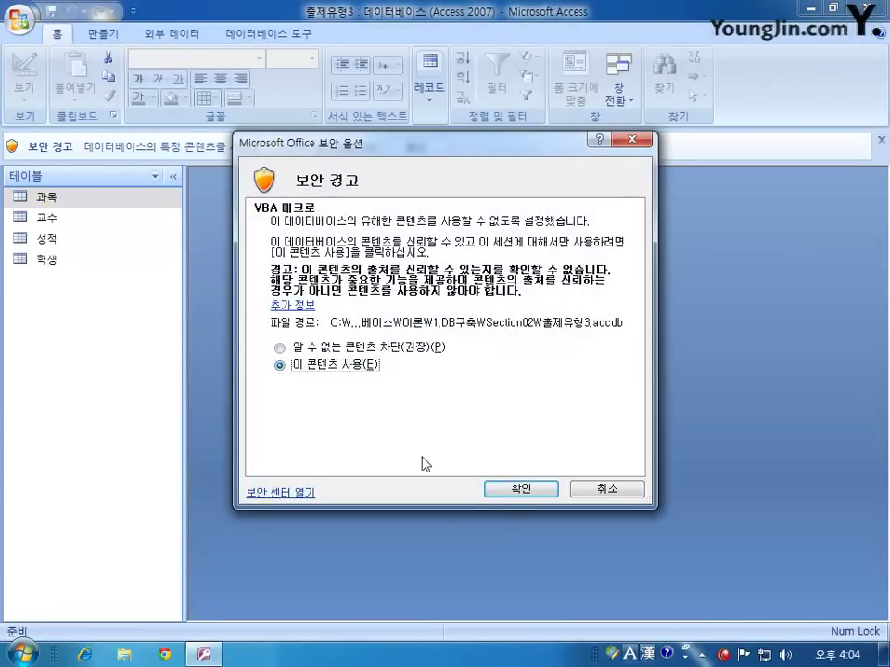
pyautogui.click(519, 489)
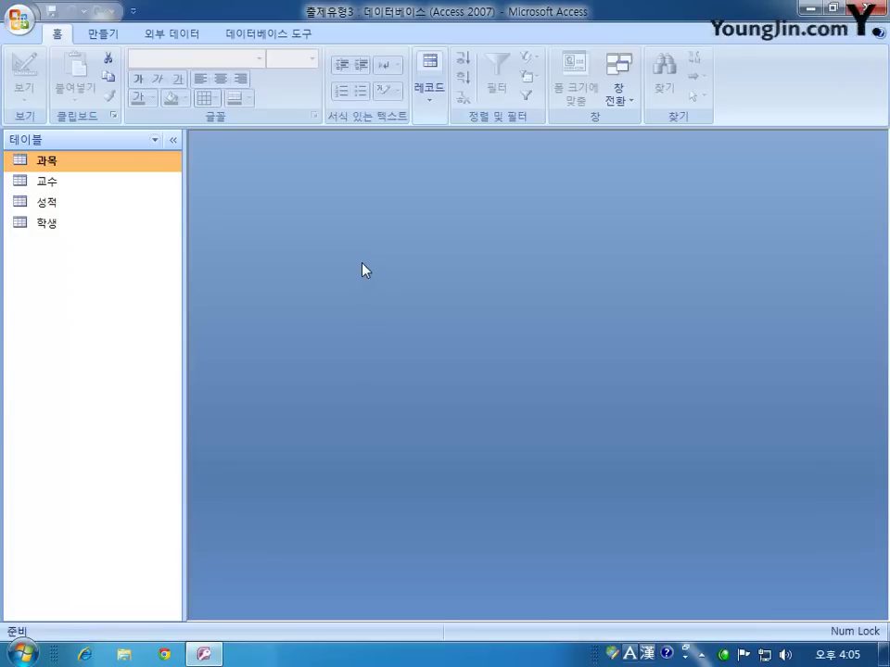
# - Open the 성적 table in Design view and set the 등급 field's 컨트롤 표시 to 콤보 상자
pyautogui.rightClick(88, 207)
pyautogui.click(172, 240)
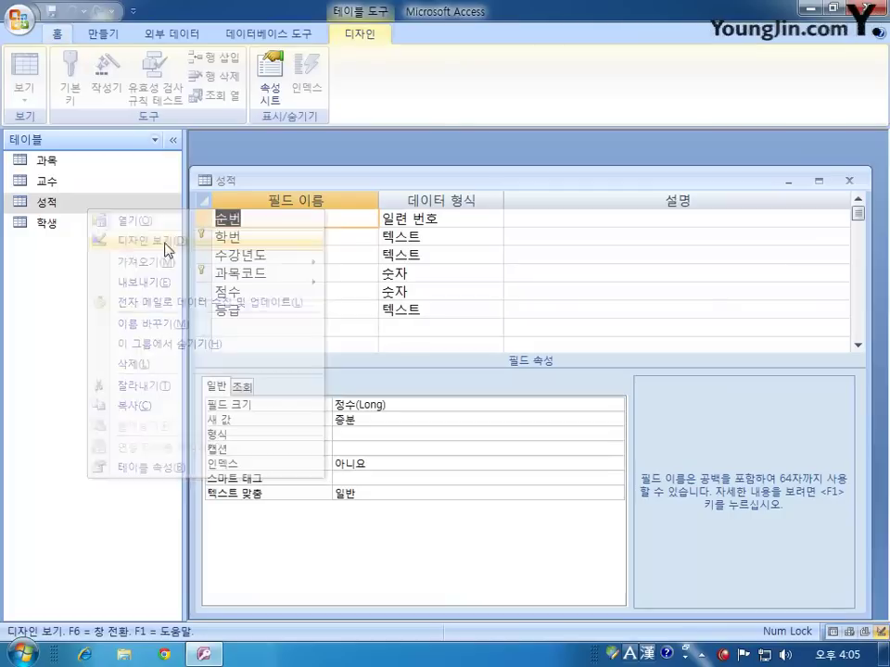
pyautogui.click(209, 310)
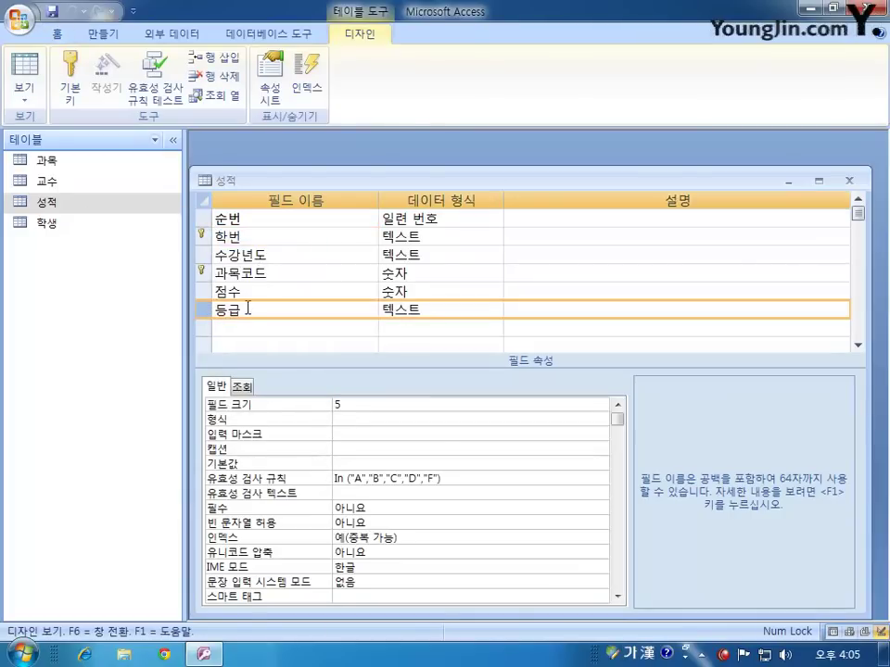
pyautogui.click(247, 389)
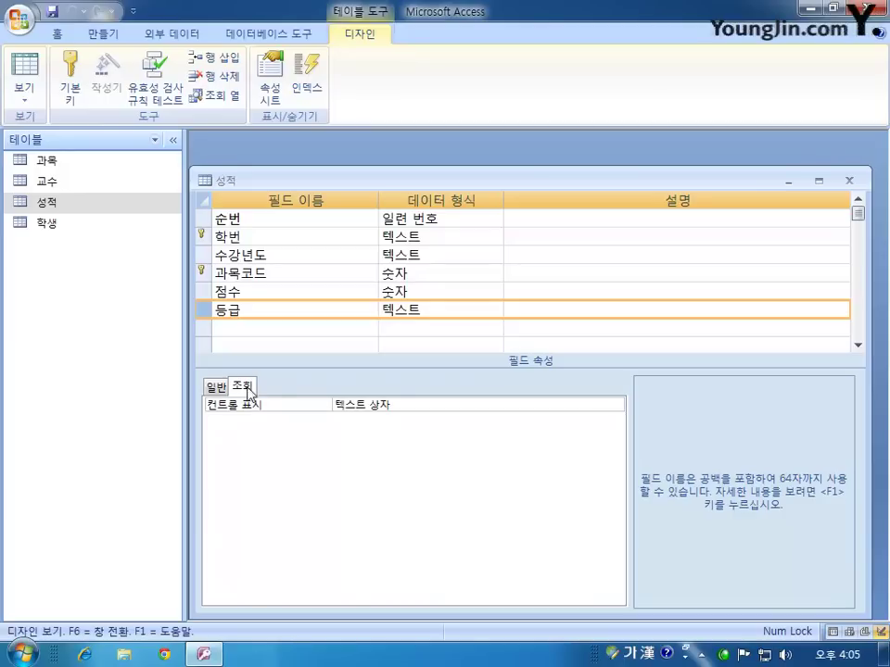
pyautogui.click(551, 405)
pyautogui.click(615, 405)
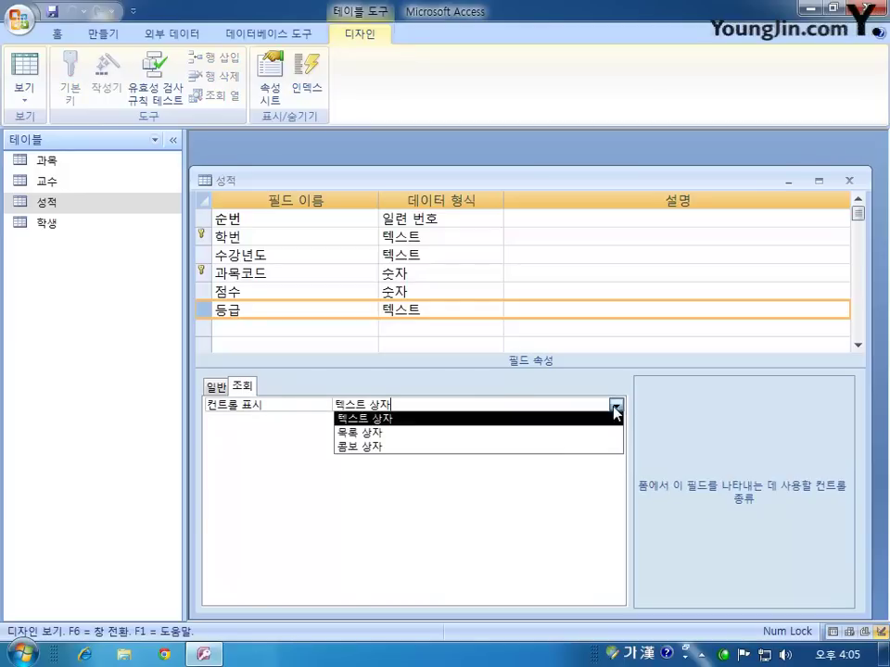
pyautogui.click(551, 445)
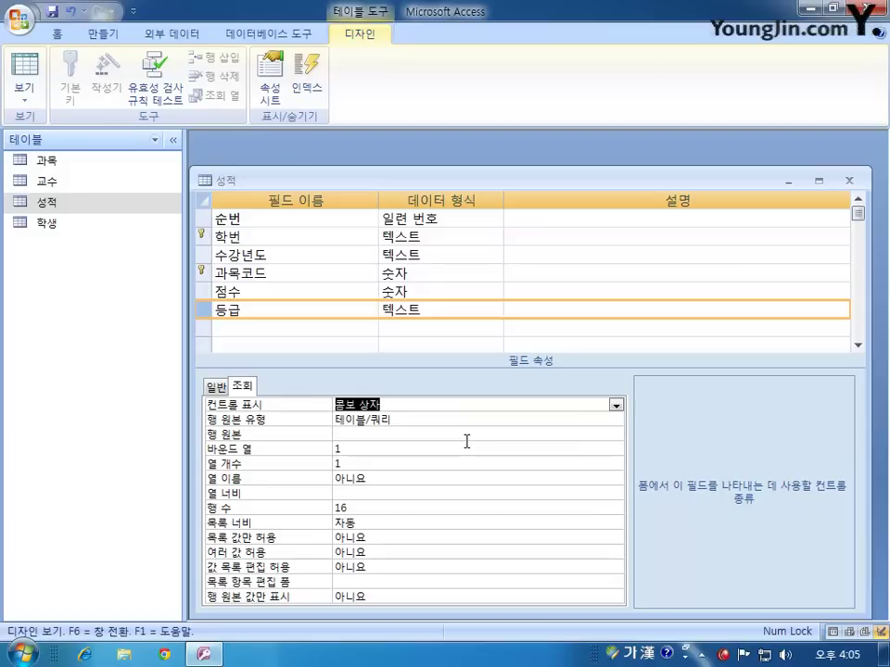
pyautogui.click(467, 434)
pyautogui.click(601, 434)
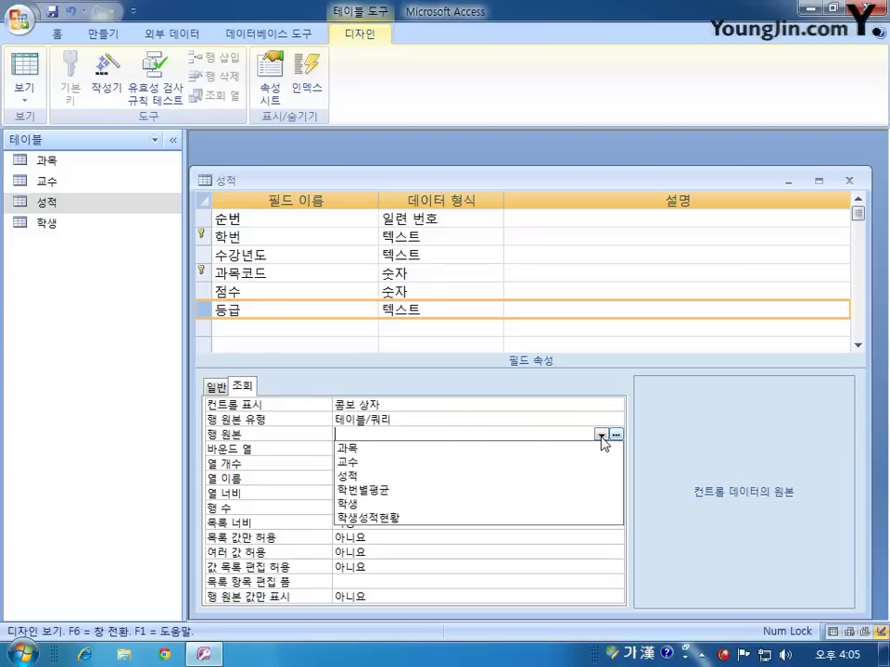
pyautogui.click(575, 434)
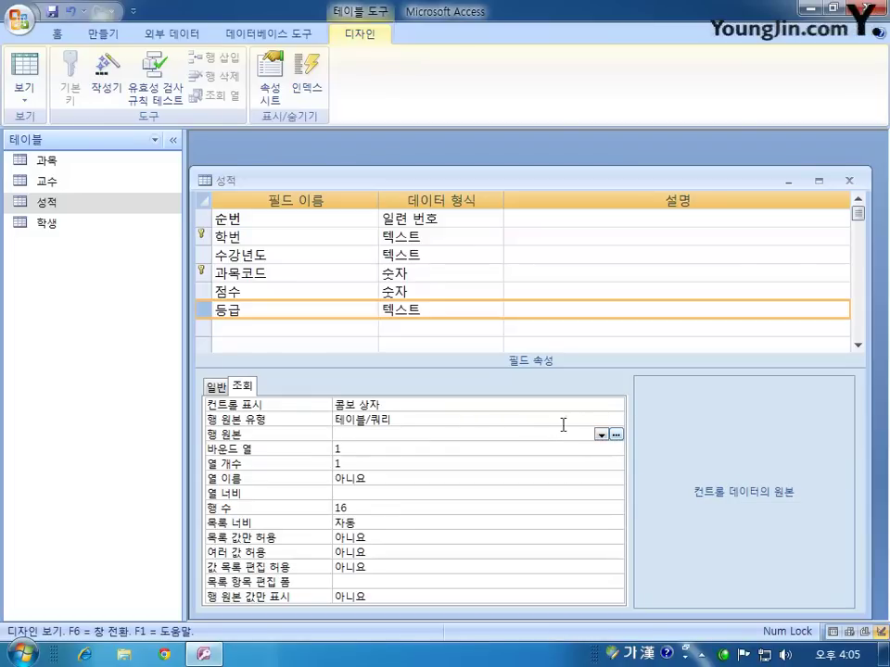
pyautogui.click(602, 435)
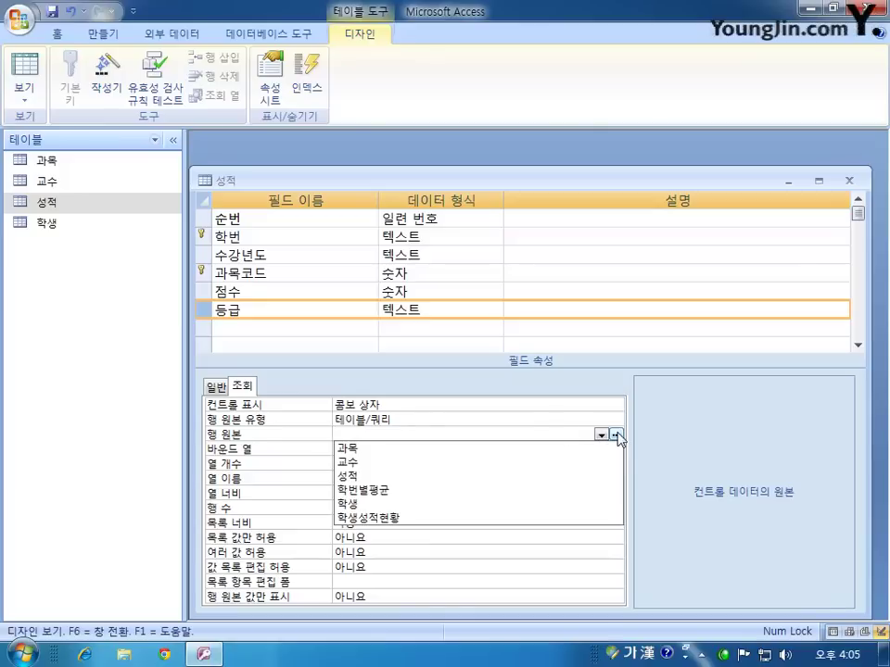
pyautogui.click(686, 443)
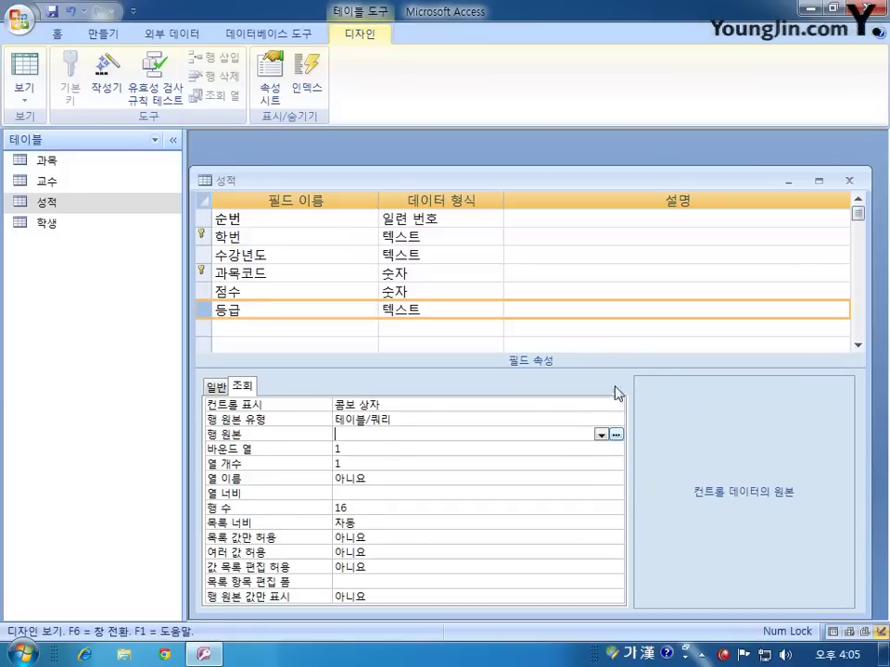
# - Set the 등급 field's 행 원본 유형 to 값 목록 and its 행 원본 to A;B;C;D;F
pyautogui.click(483, 420)
pyautogui.click(616, 420)
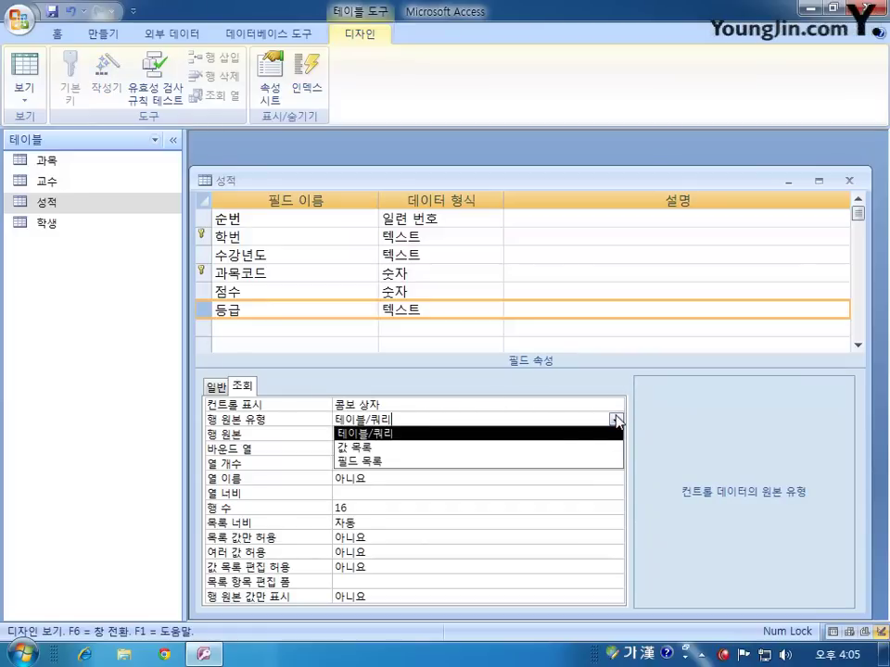
pyautogui.click(557, 447)
pyautogui.click(447, 433)
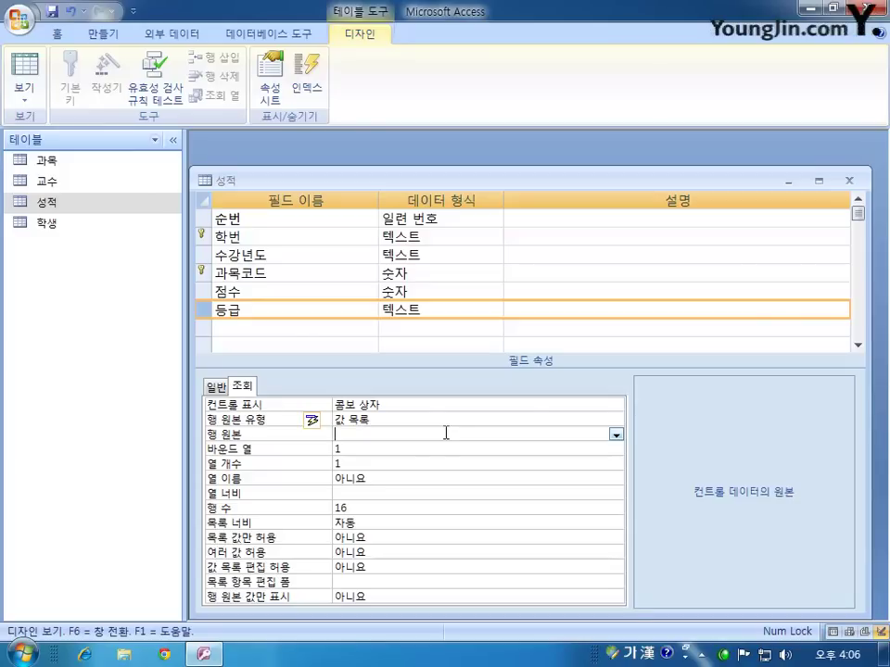
pyautogui.press('Hangul')
pyautogui.write('A;B;C')
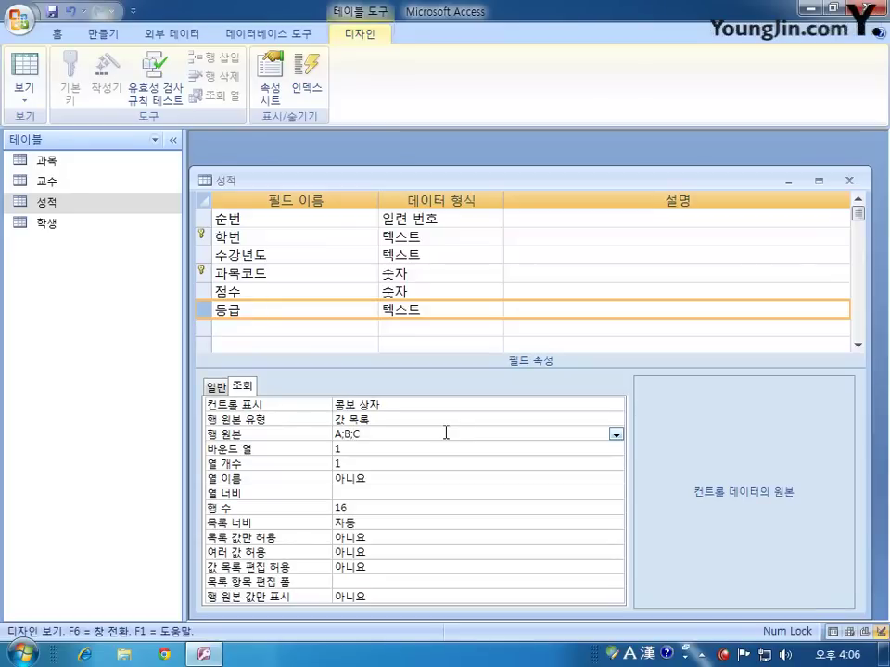
pyautogui.write(';D;F')
# - Save and close the 성적 table, and reopen it in Datasheet view to check the first record's 등급 combo box list
pyautogui.click(848, 181)
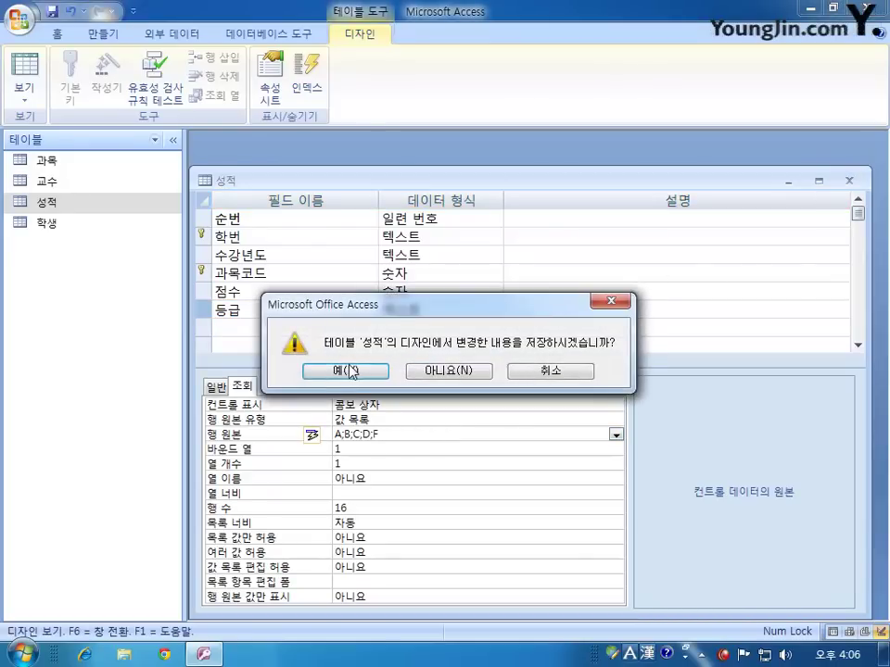
pyautogui.click(350, 368)
pyautogui.doubleClick(86, 204)
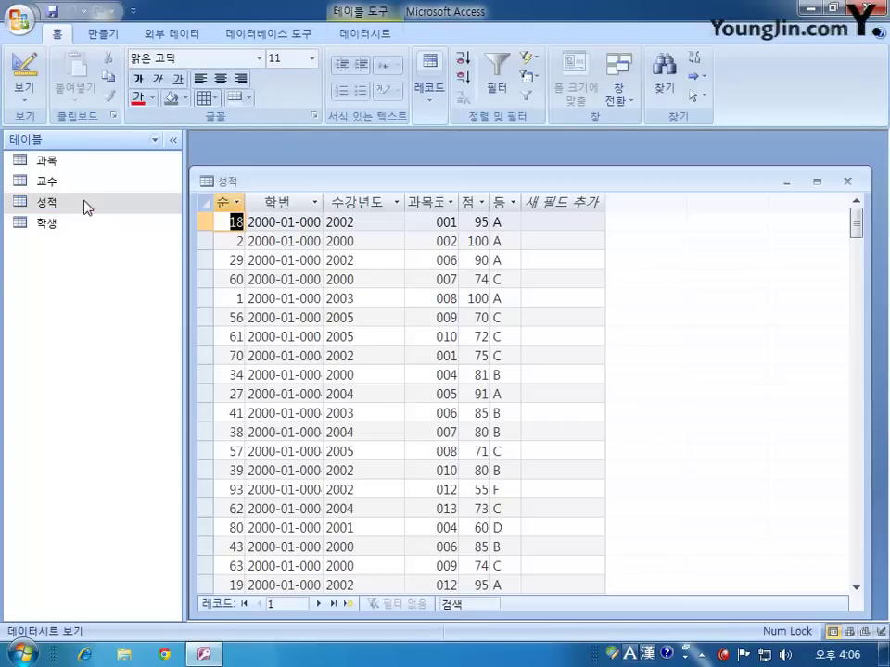
pyautogui.click(508, 222)
pyautogui.click(512, 222)
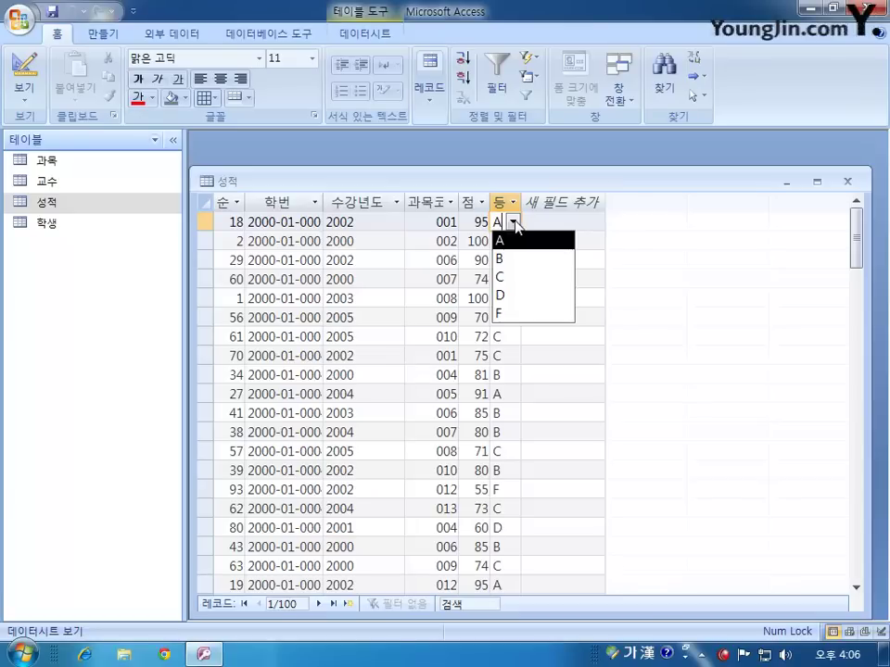
pyautogui.click(524, 182)
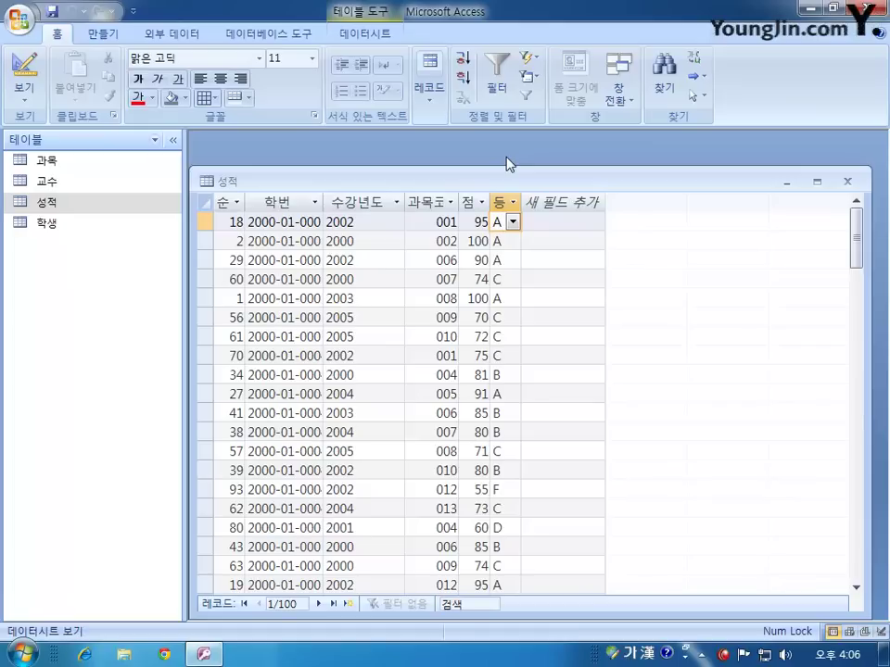
# - Set the 등급 field's 목록 값만 허용 to 예 in the 성적 table's Design view, and save and close the table
pyautogui.rightClick(102, 206)
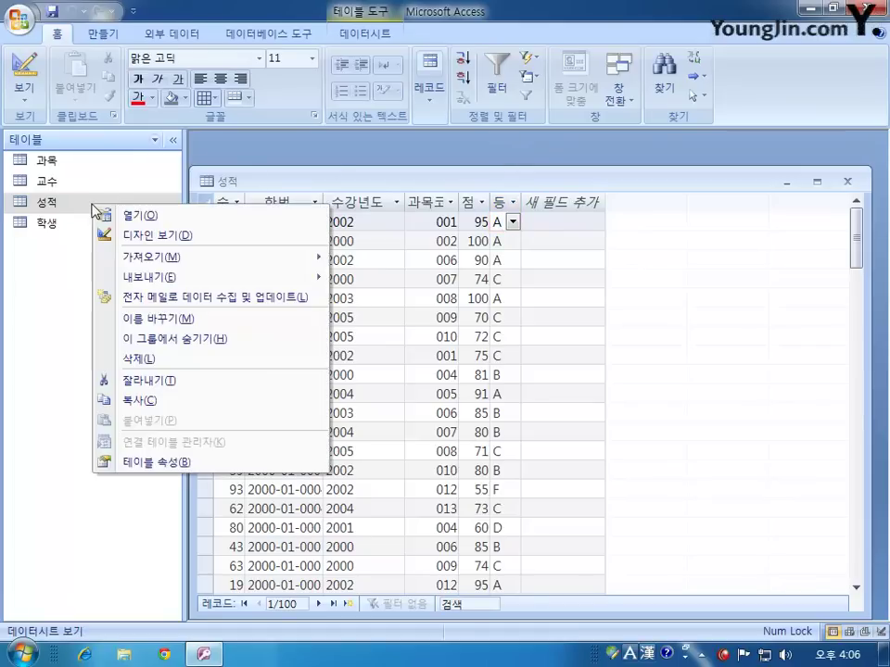
pyautogui.click(139, 233)
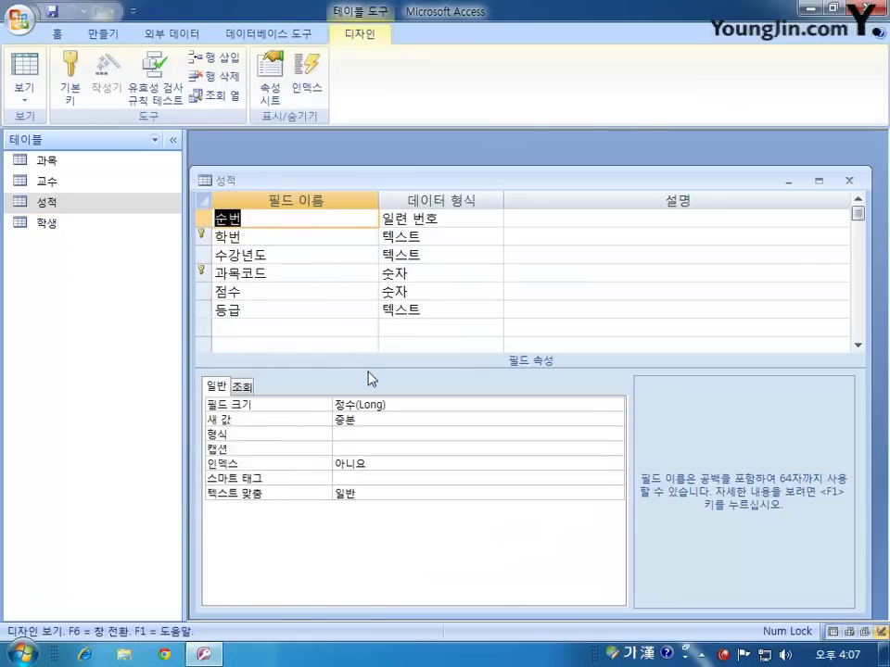
pyautogui.click(202, 314)
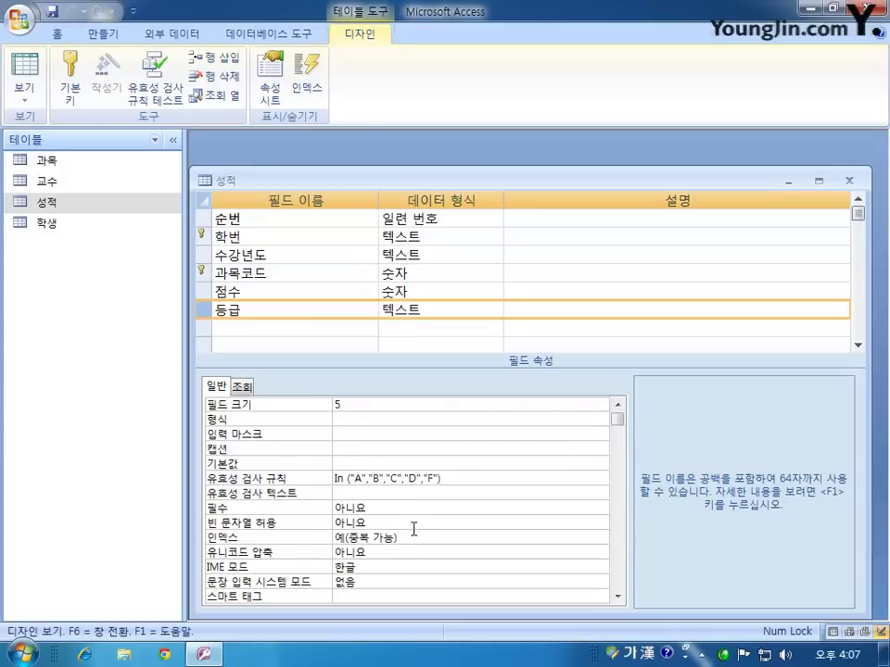
pyautogui.click(243, 388)
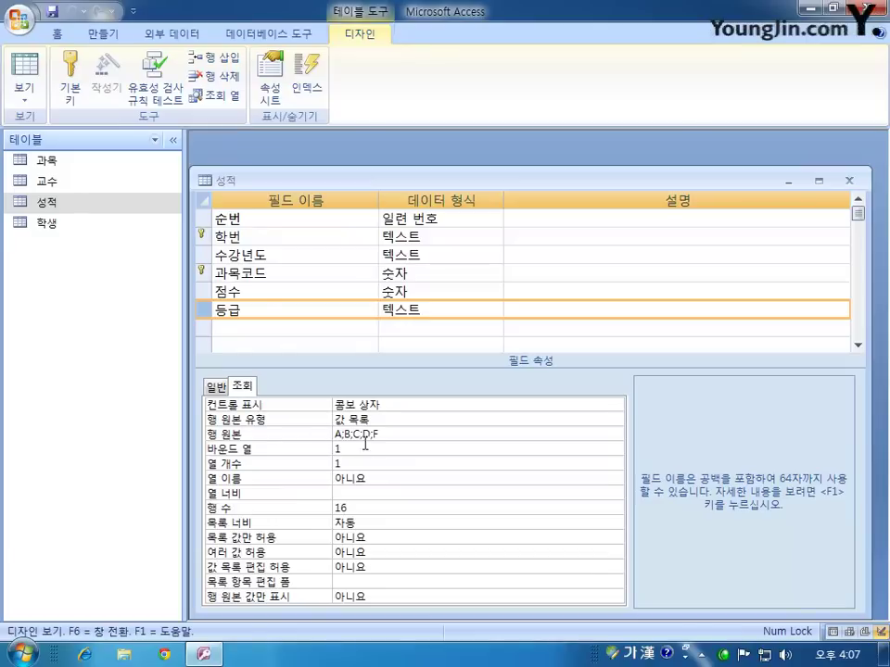
pyautogui.click(373, 537)
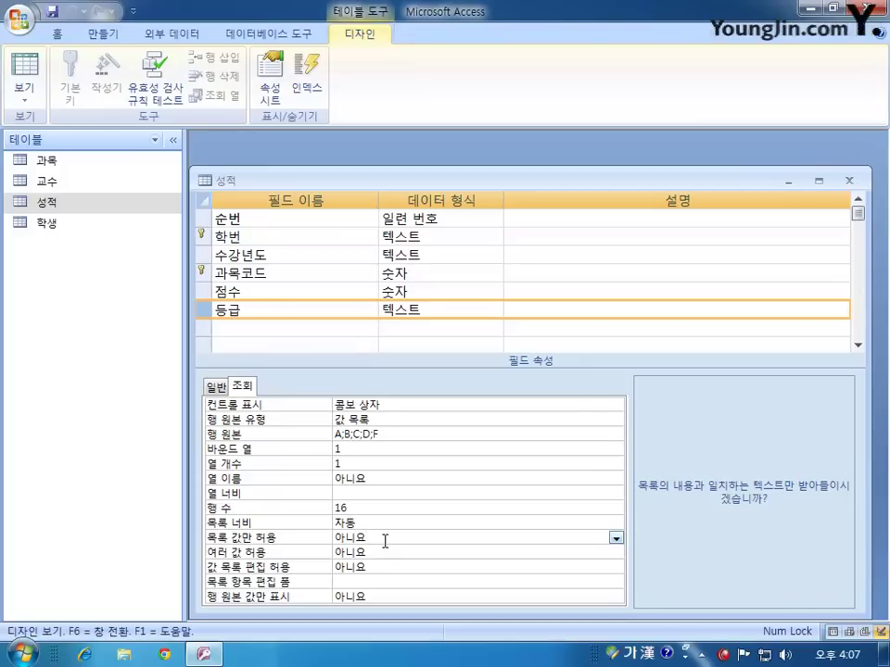
pyautogui.click(616, 538)
pyautogui.click(575, 552)
pyautogui.click(848, 181)
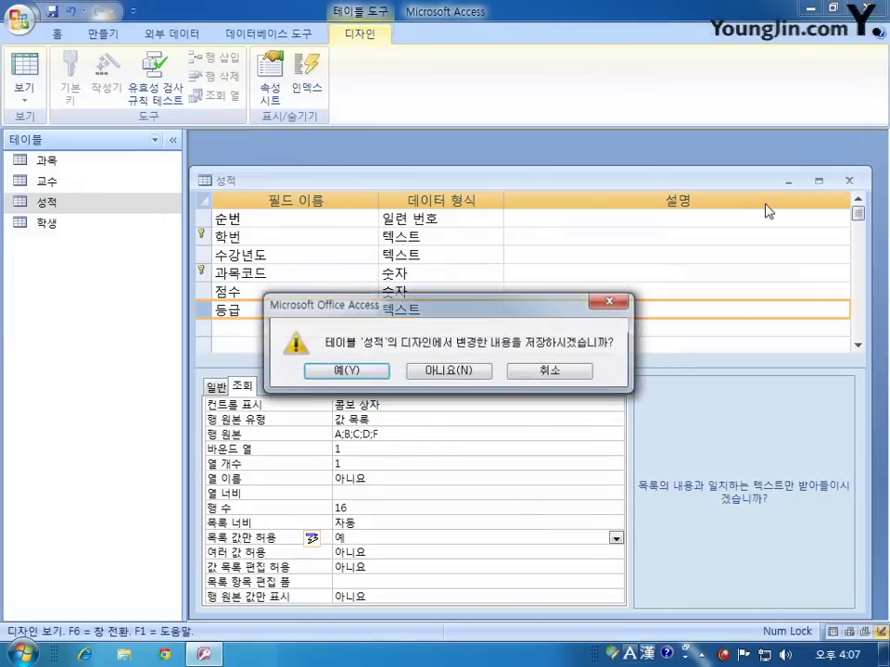
pyautogui.click(366, 369)
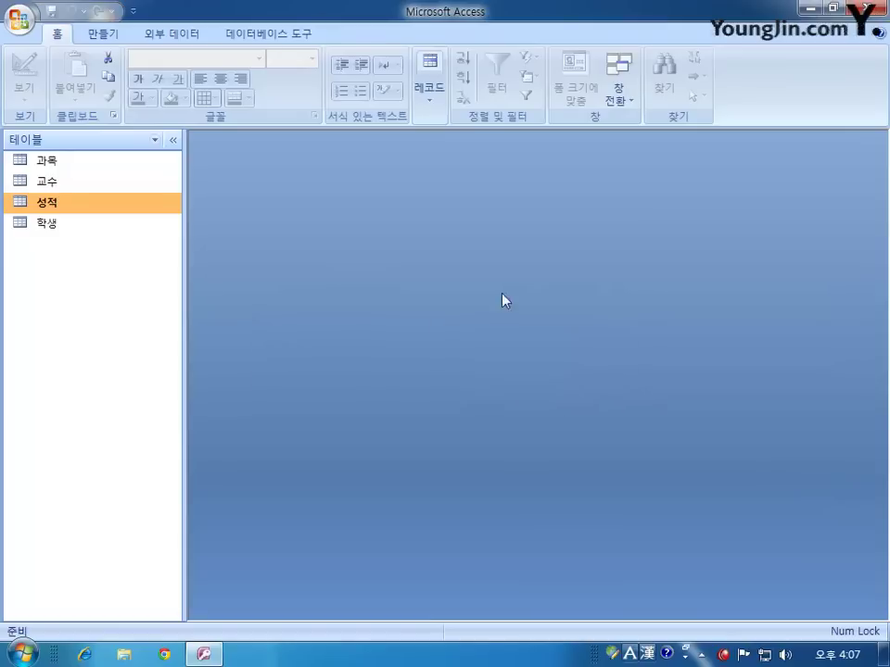